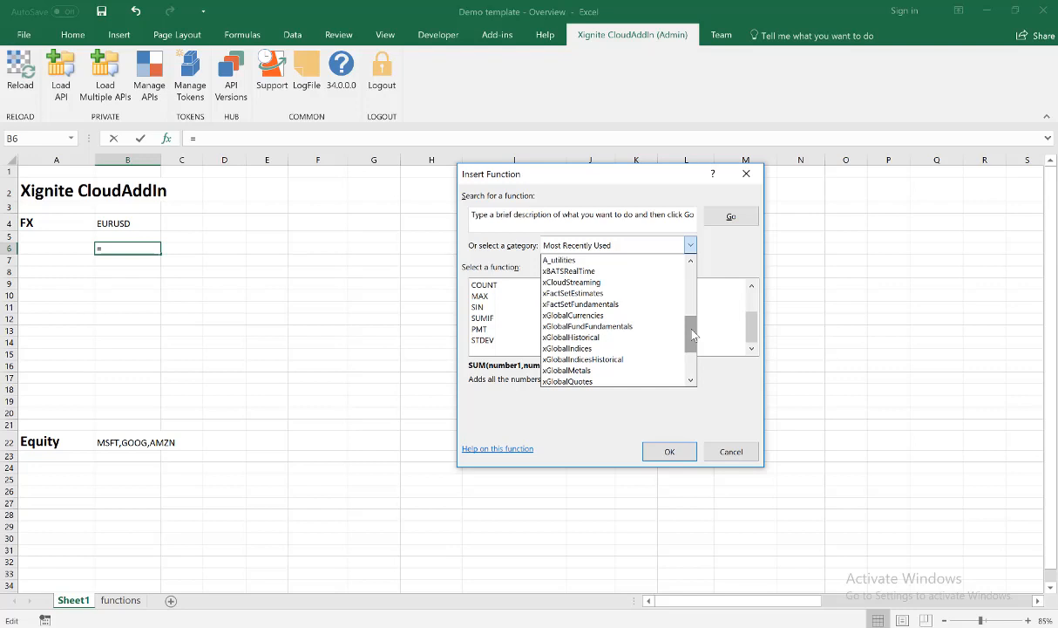
pyautogui.moveTo(694, 350); pyautogui.dragTo(691, 361)
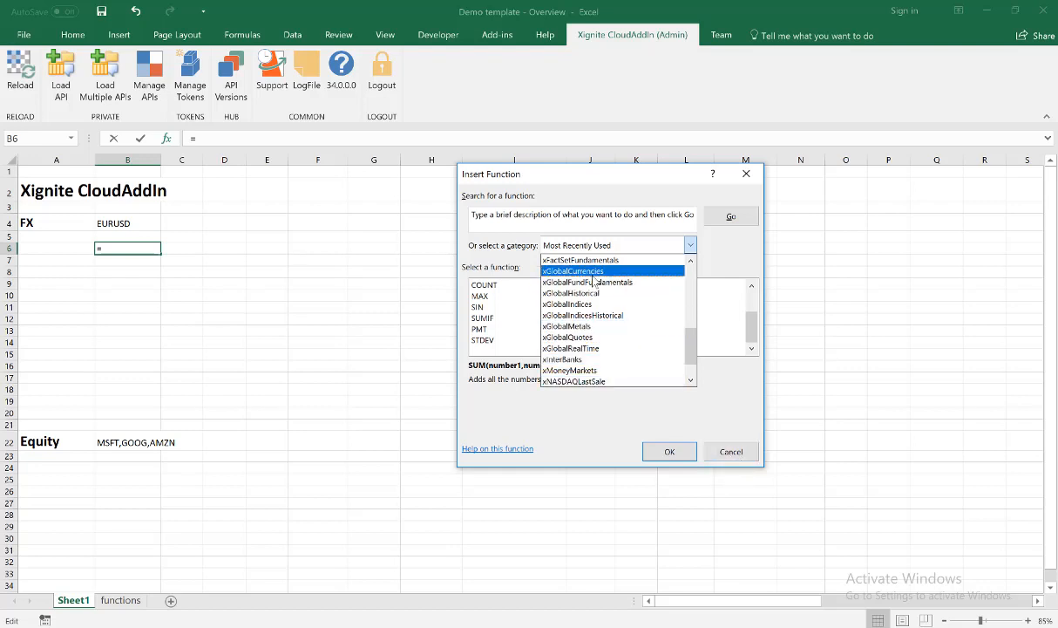
pyautogui.click(725, 448)
pyautogui.click(725, 448)
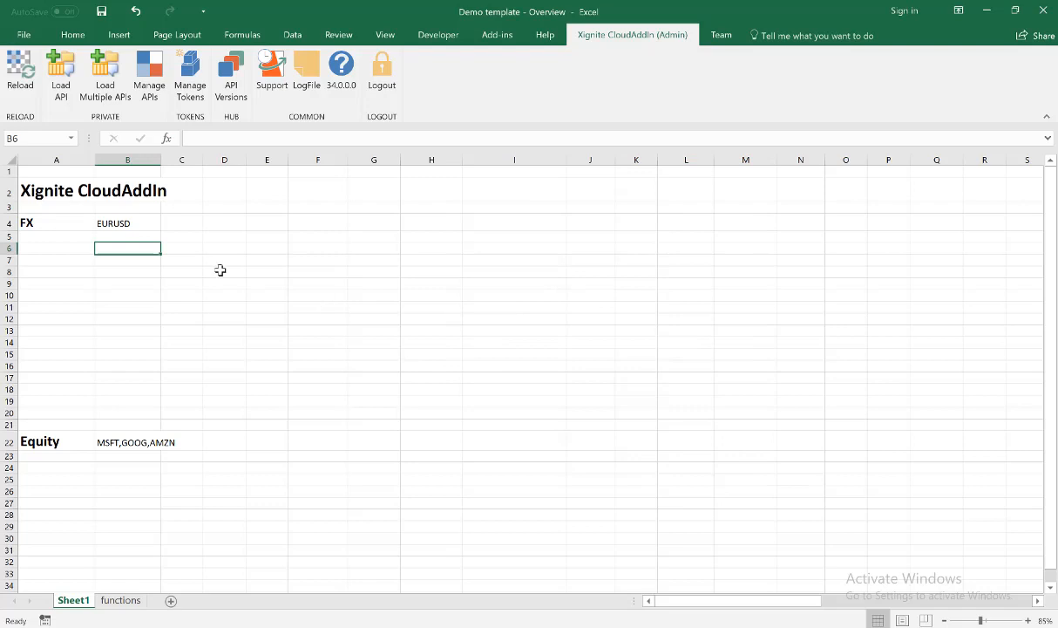
# Step: Start a formula in cell B5 with the xGlobalCurrencies_GetRealTimeRates function
pyautogui.click(109, 243)
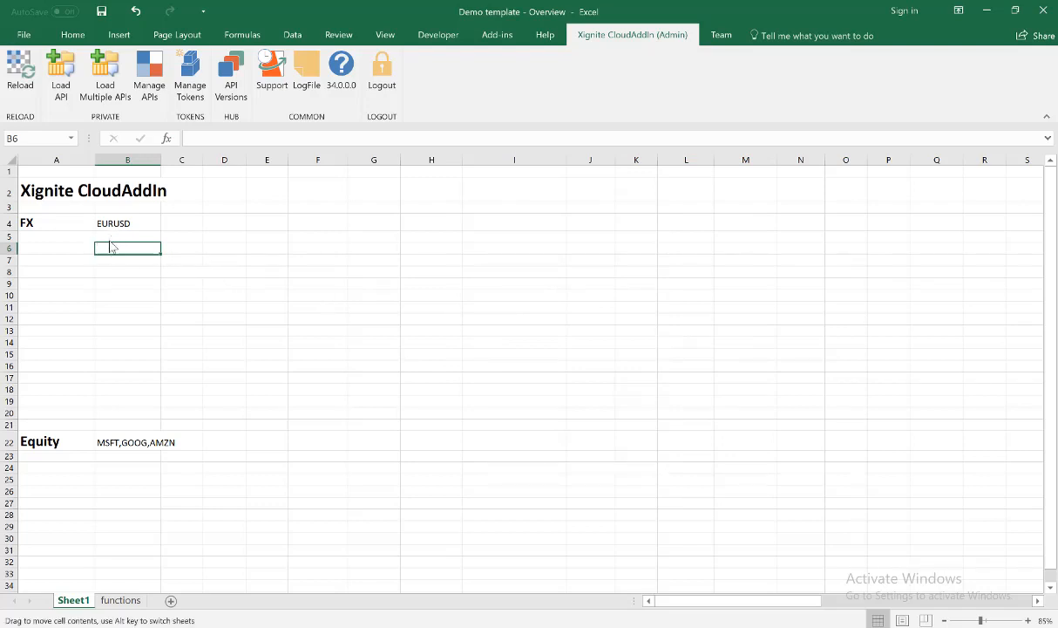
pyautogui.press('Up')
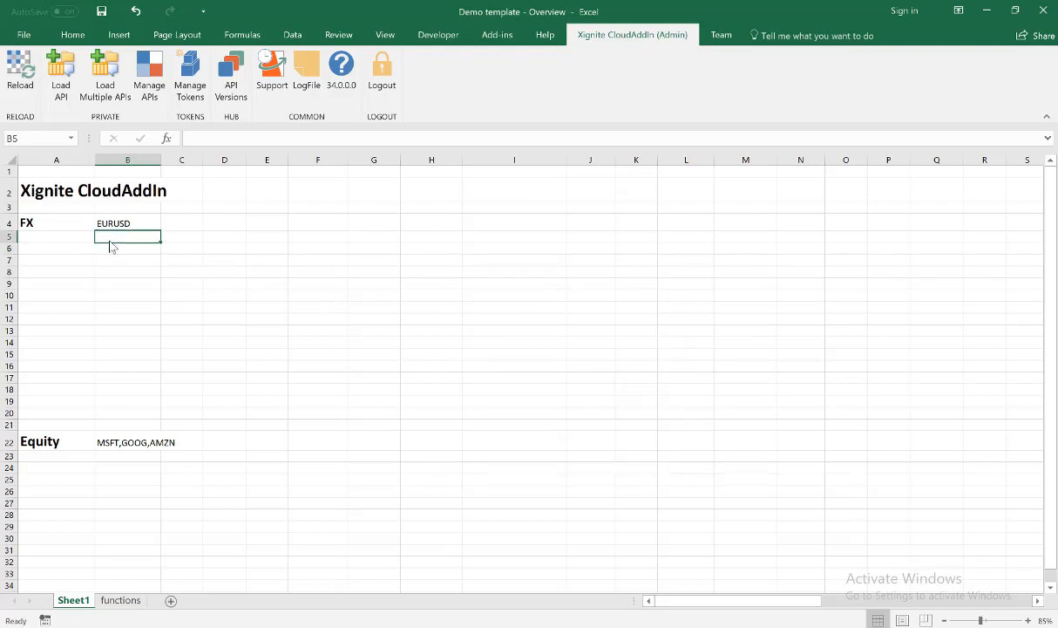
pyautogui.write('=x')
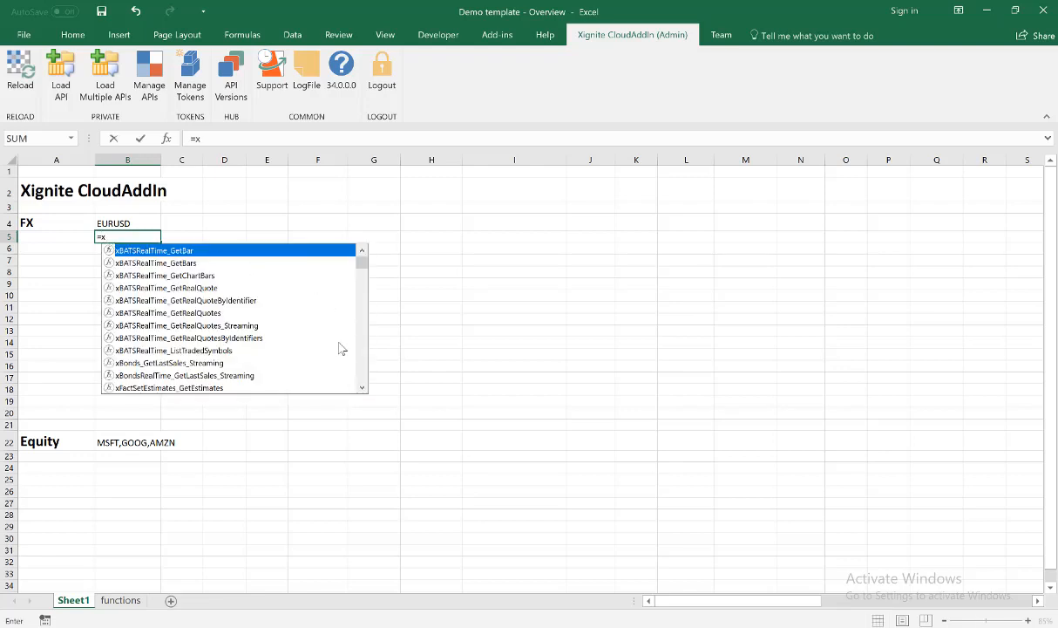
pyautogui.write('Globa')
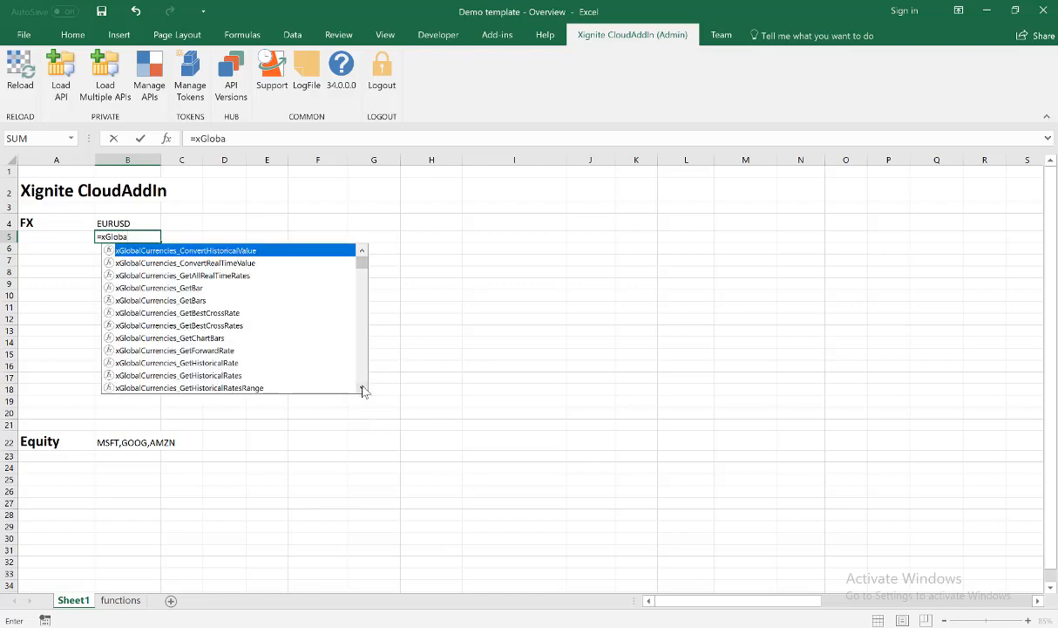
pyautogui.click(362, 388)
pyautogui.click(362, 388)
pyautogui.click(362, 387)
pyautogui.click(362, 388)
pyautogui.click(362, 388)
pyautogui.click(361, 388)
pyautogui.click(362, 388)
pyautogui.click(362, 388)
pyautogui.click(362, 388)
pyautogui.click(362, 387)
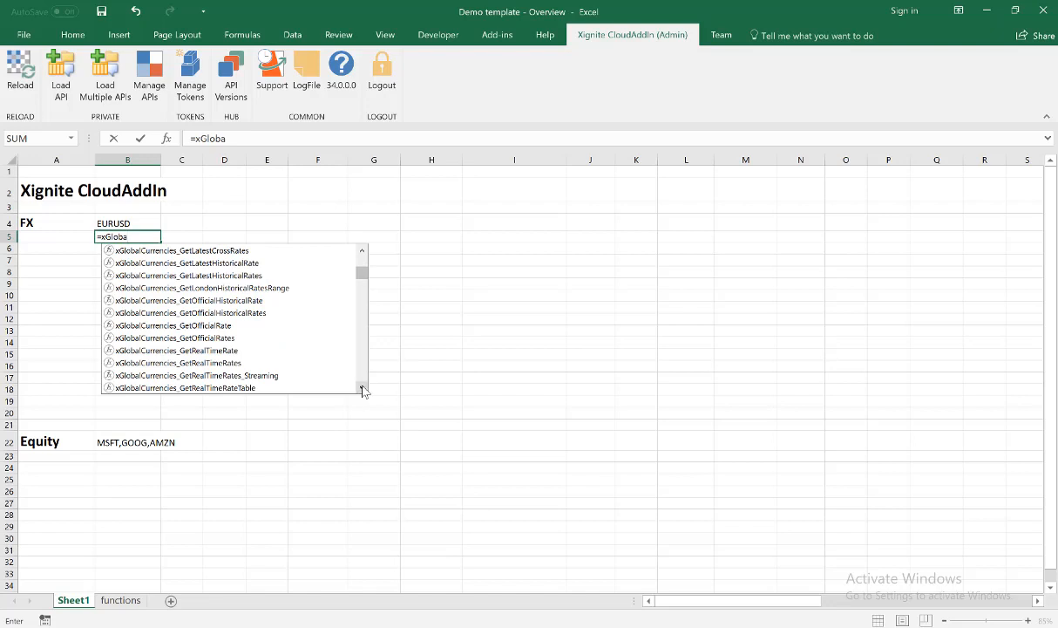
pyautogui.doubleClick(232, 362)
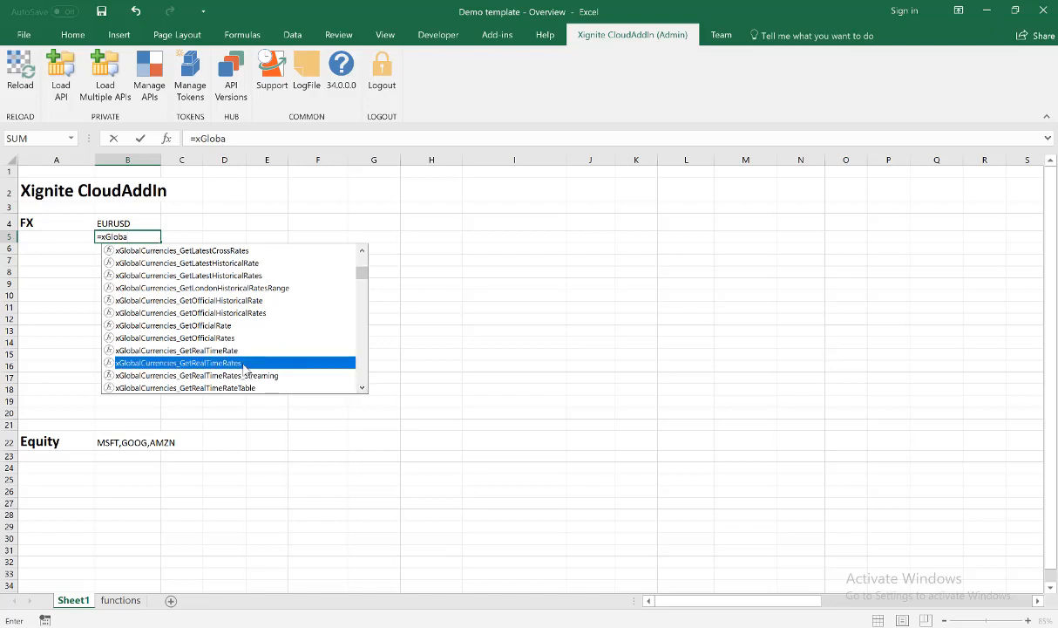
# Step: Complete the B5 formula with cell B4 as its Symbols argument, and widen column J so the Time value fits
pyautogui.click(163, 139)
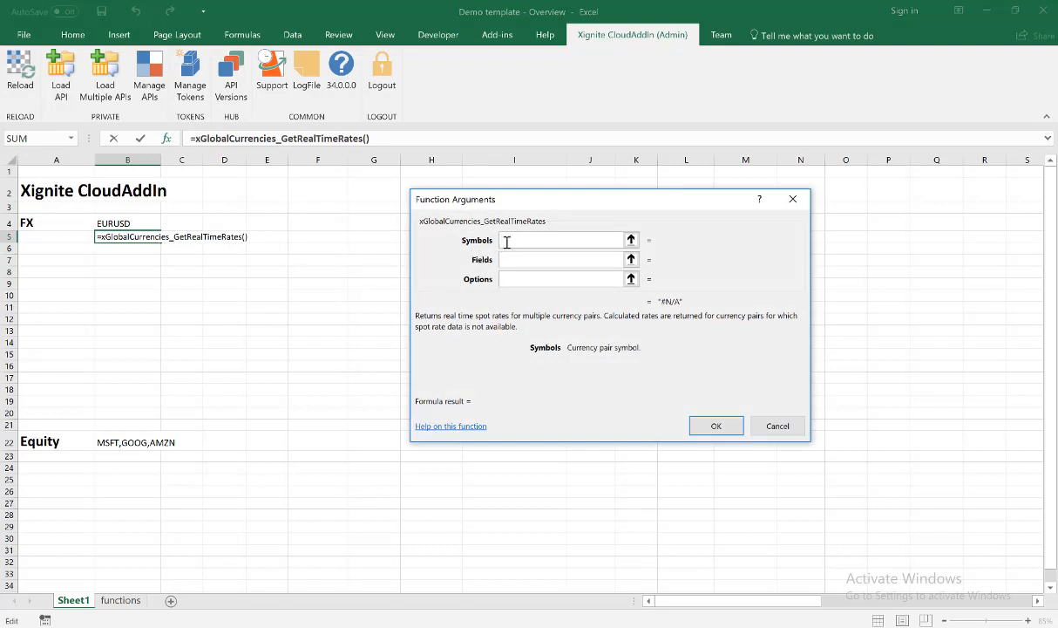
pyautogui.click(113, 219)
pyautogui.click(513, 259)
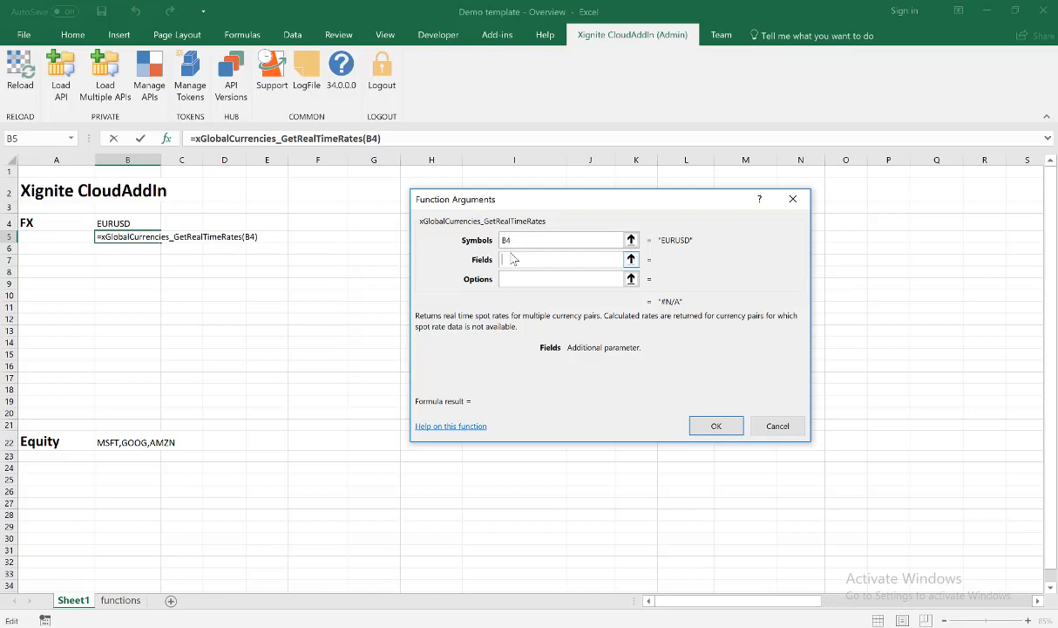
pyautogui.click(729, 433)
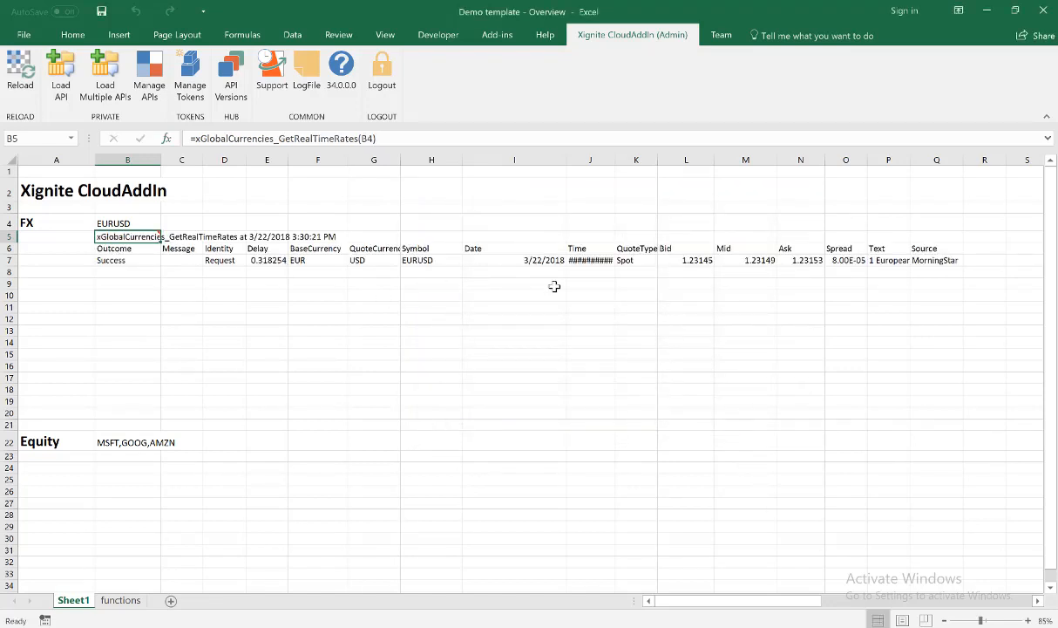
pyautogui.moveTo(613, 161); pyautogui.dragTo(632, 161)
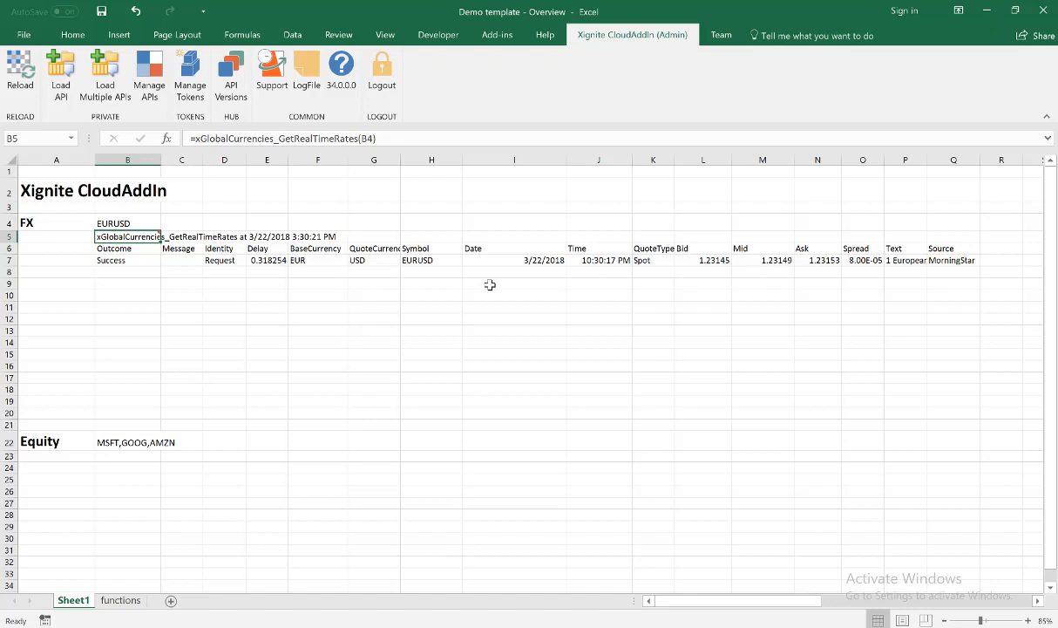
# Step: Start another xGlobalCurrencies_GetRealTimeRates formula in cell B9, below the first result table
pyautogui.click(134, 282)
pyautogui.write('=')
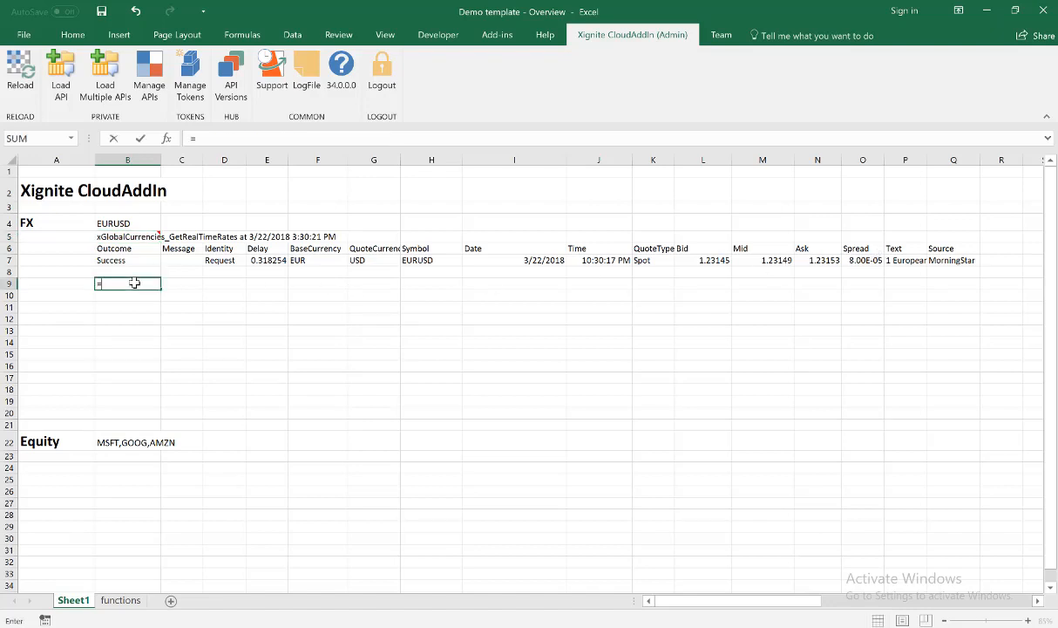
pyautogui.write('xGloba')
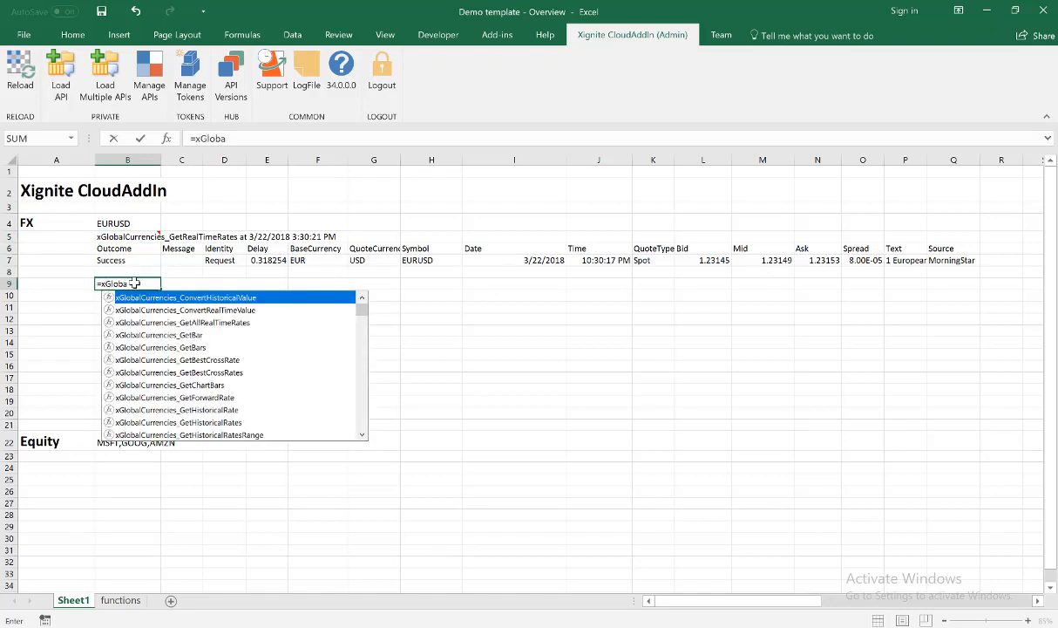
pyautogui.click(360, 438)
pyautogui.click(360, 437)
pyautogui.click(360, 438)
pyautogui.click(361, 438)
pyautogui.click(360, 437)
pyautogui.click(361, 437)
pyautogui.doubleClick(360, 438)
pyautogui.click(360, 437)
pyautogui.click(360, 437)
pyautogui.click(360, 438)
pyautogui.click(360, 438)
pyautogui.click(360, 437)
pyautogui.click(360, 437)
pyautogui.click(360, 437)
pyautogui.doubleClick(179, 397)
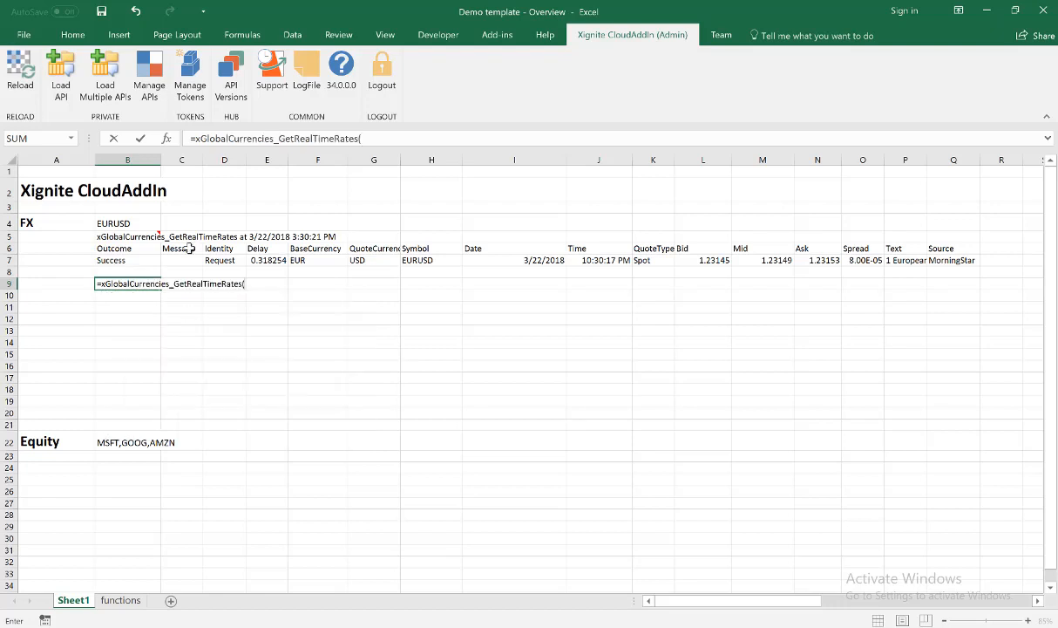
# Step: Complete the B9 formula with cell B4 as the Symbols argument and "Mid" as the Fields argument
pyautogui.click(165, 138)
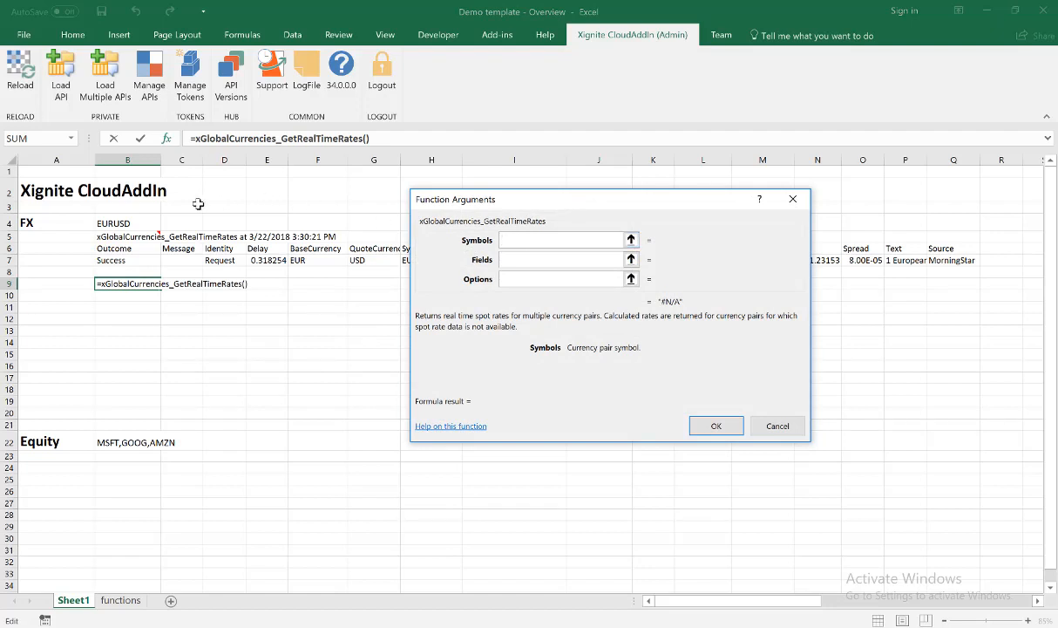
pyautogui.click(113, 223)
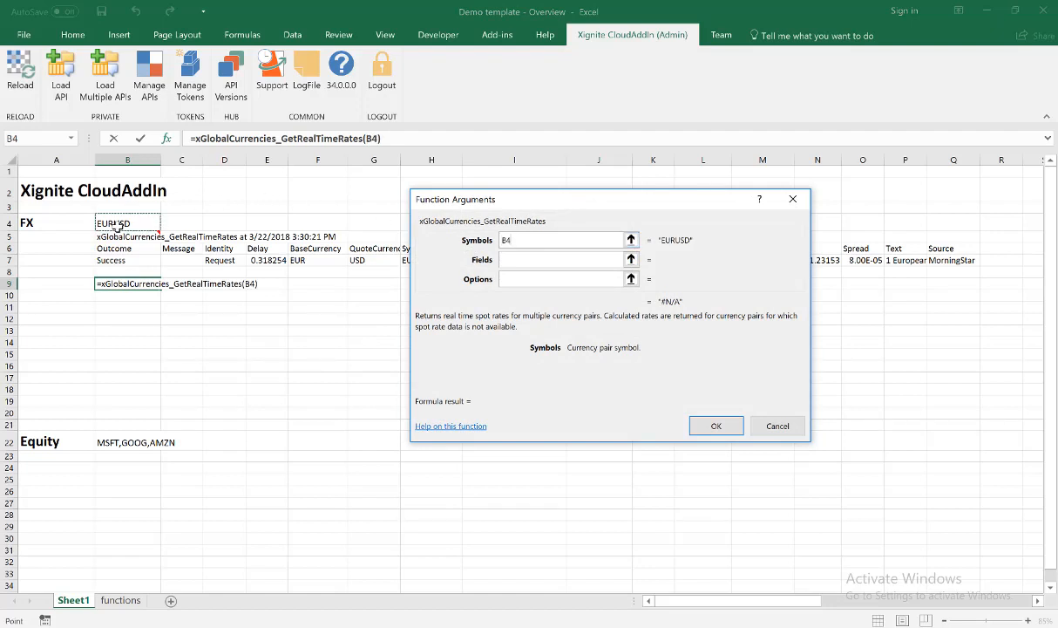
pyautogui.click(531, 258)
pyautogui.write('M')
pyautogui.press('BackSpace')
pyautogui.write('"Mid"')
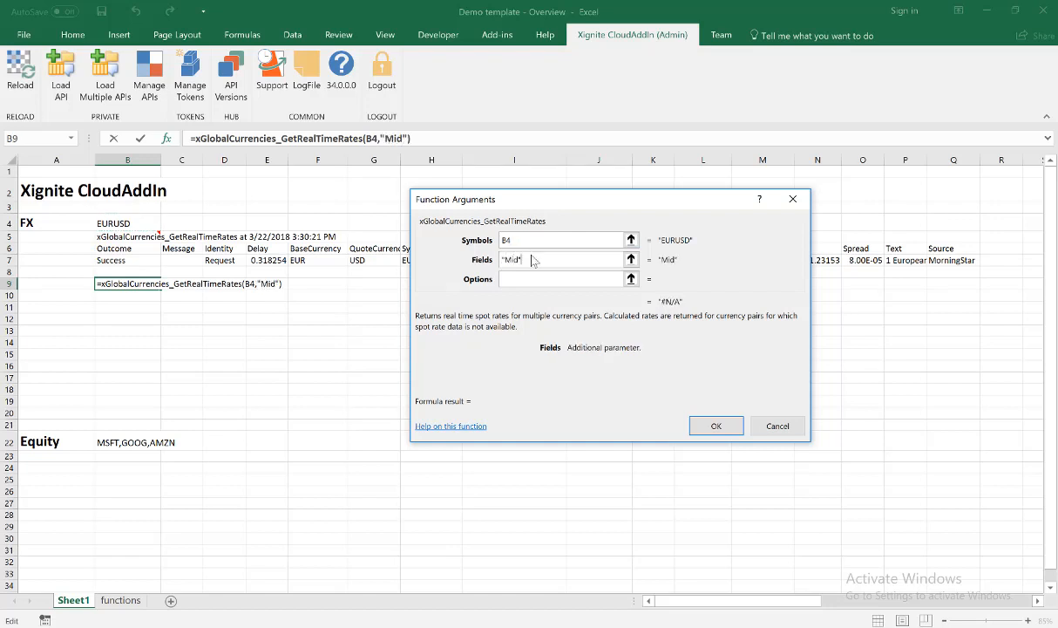
pyautogui.click(737, 427)
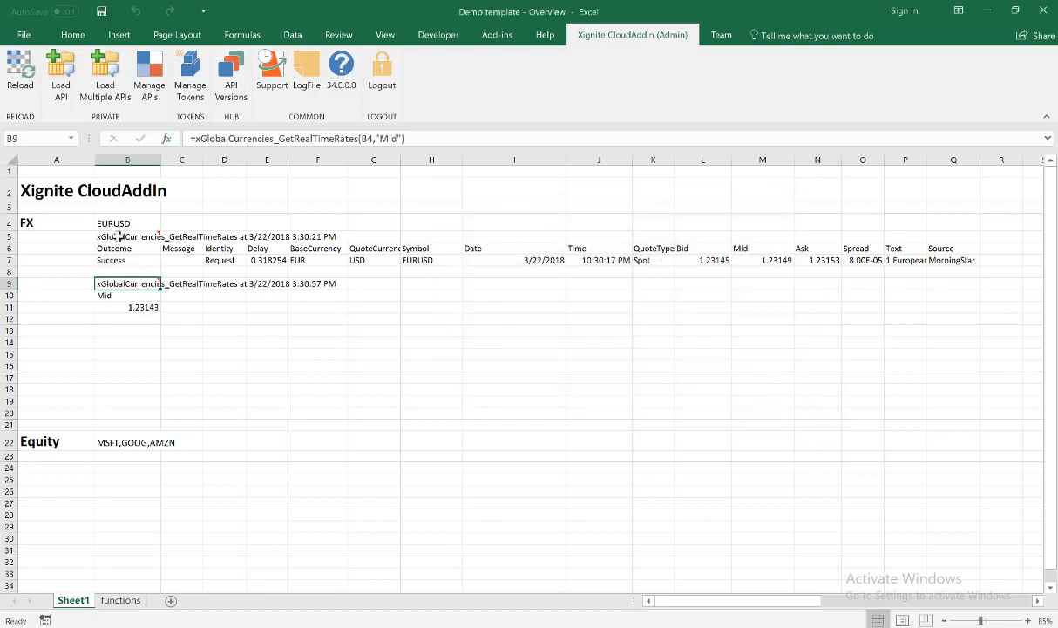
# Step: Start a third xGlobalCurrencies_GetRealTimeRates formula in cell B13, below the Mid result
pyautogui.click(140, 328)
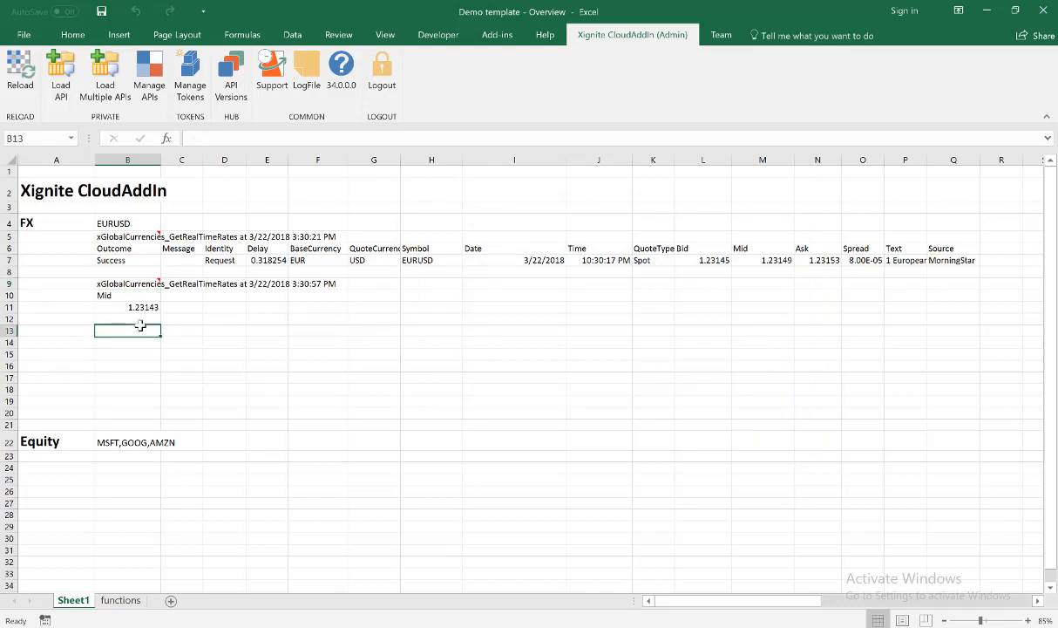
pyautogui.write('=xGloba')
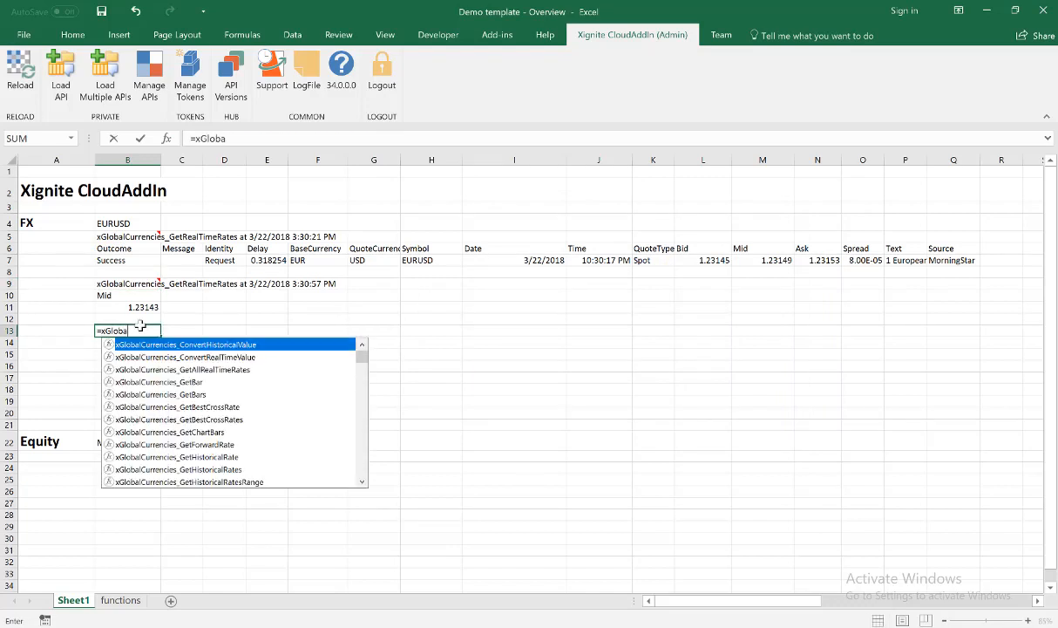
pyautogui.scroll(-2, 353, 470)
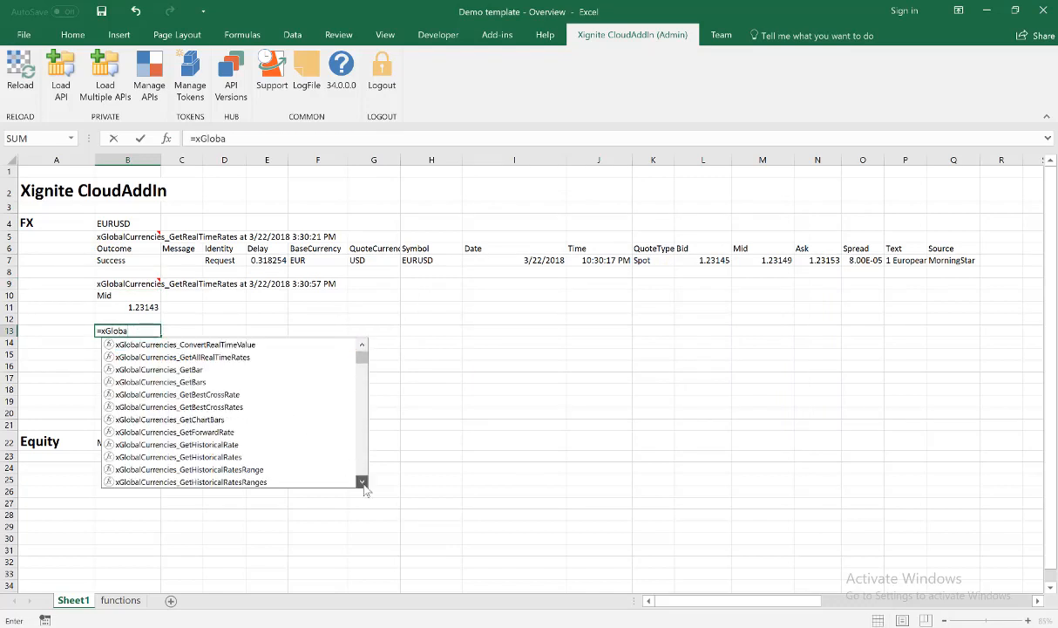
pyautogui.scroll(-7, 363, 484)
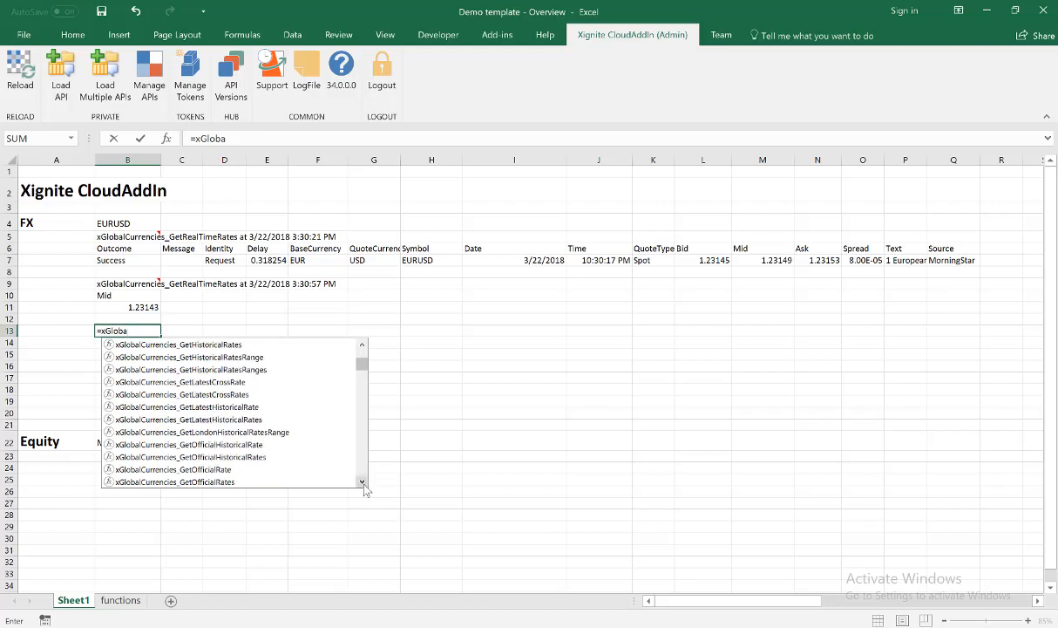
pyautogui.click(363, 484)
pyautogui.click(364, 484)
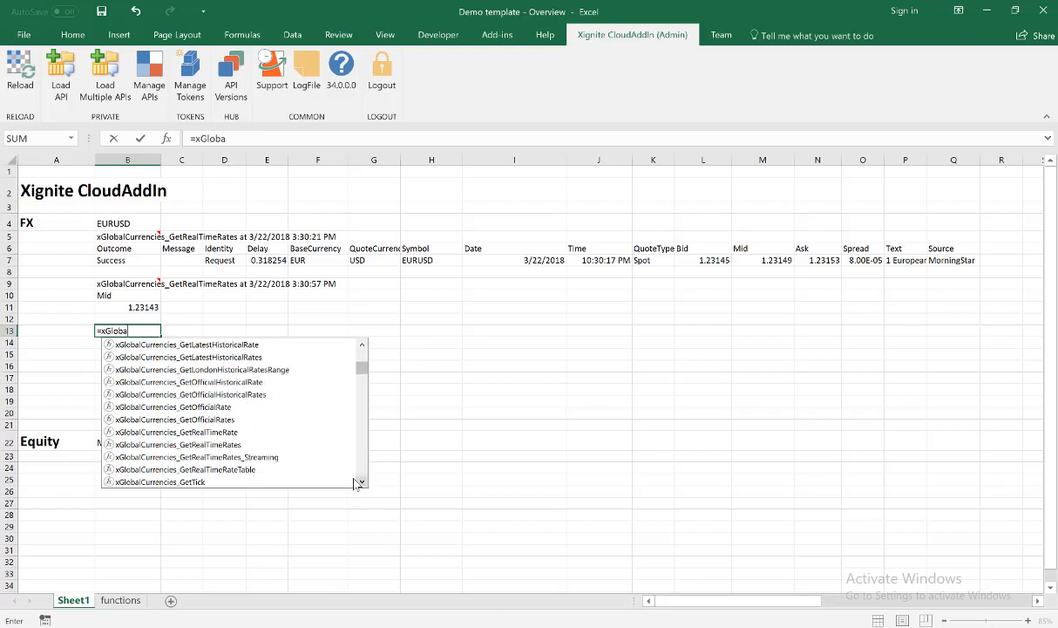
pyautogui.doubleClick(225, 443)
# Step: Set the Symbols argument of the B13 function to "EURUSD,GBPUSD"
pyautogui.click(166, 138)
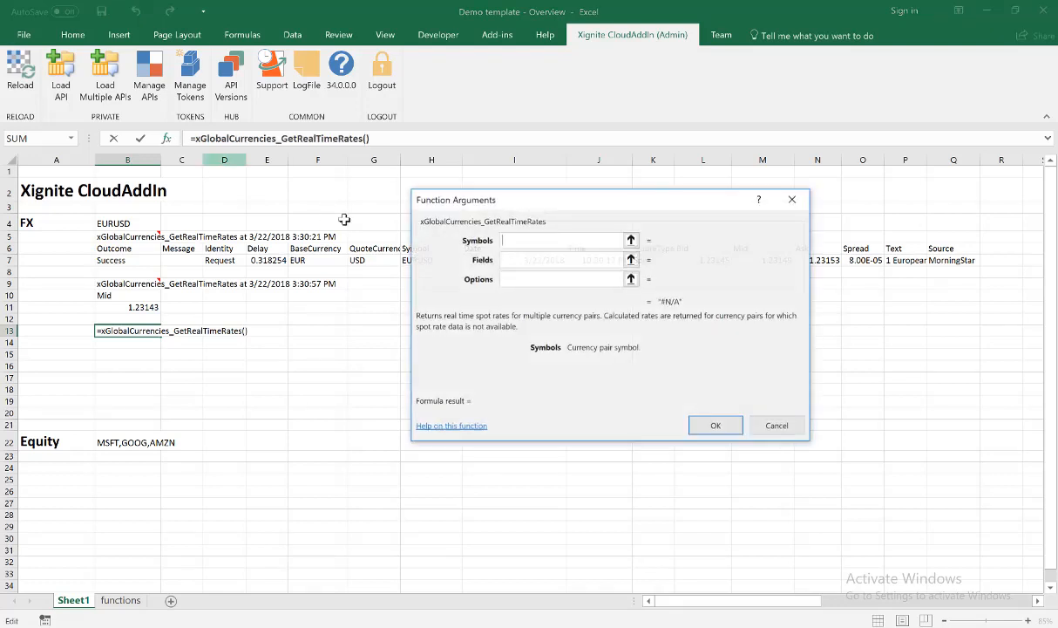
pyautogui.write('"EUR')
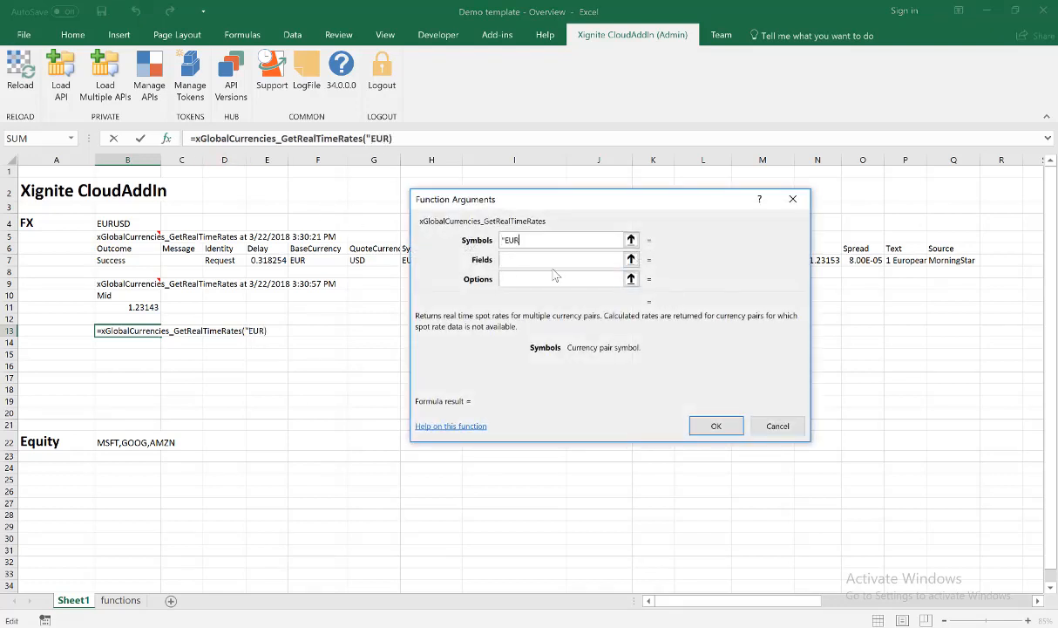
pyautogui.write('USD,GBPUSD";')
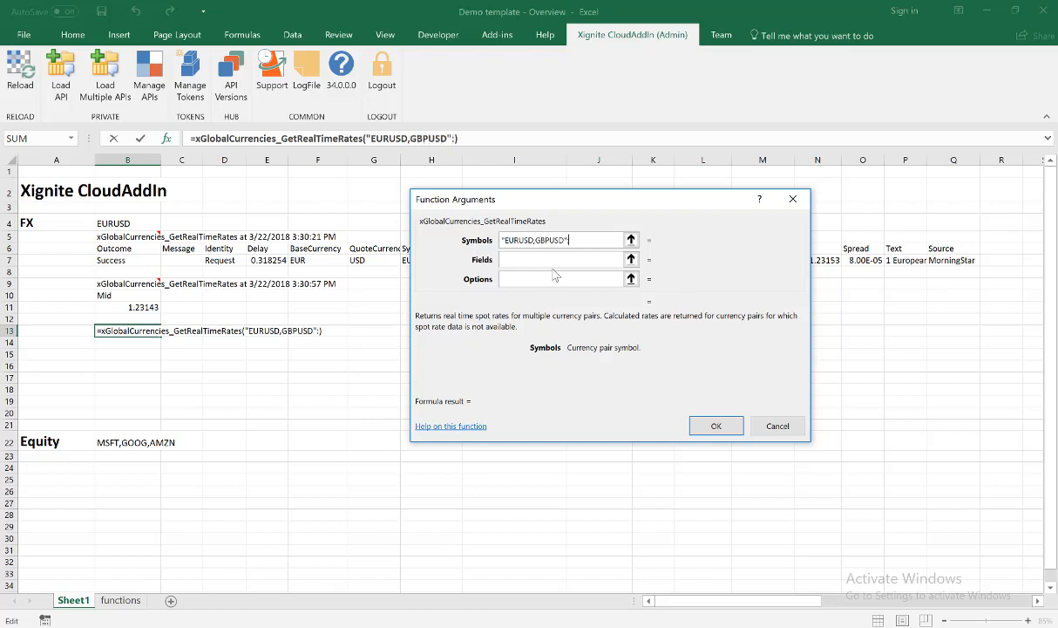
pyautogui.press('Tab')
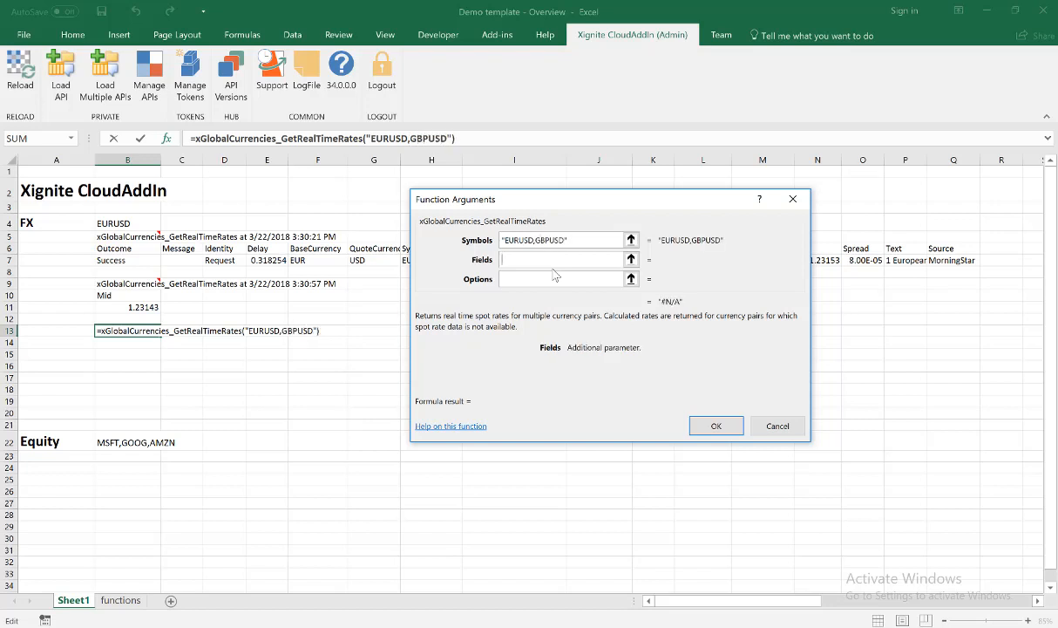
# Step: Set the Fields argument of the B13 function to "Symbol,Bid,Ask,Mid" and insert the formula
pyautogui.write('Symbo')
pyautogui.press('BackSpace')
pyautogui.press('BackSpace')
pyautogui.press('BackSpace')
pyautogui.press('BackSpace')
pyautogui.press('BackSpace')
pyautogui.write('"Sym')
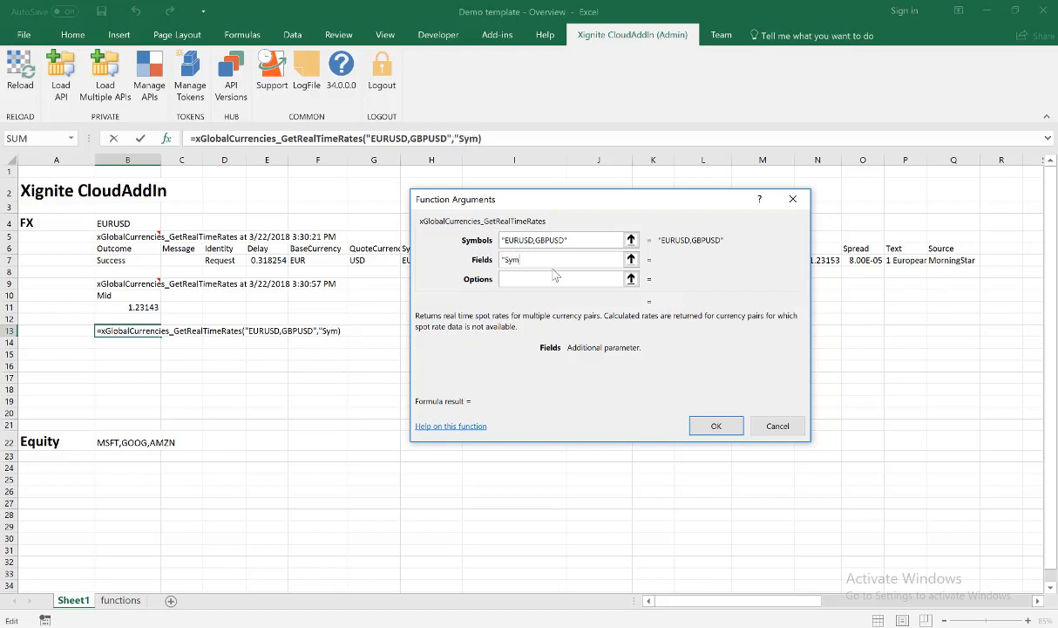
pyautogui.write('bol,Bid,Ask,')
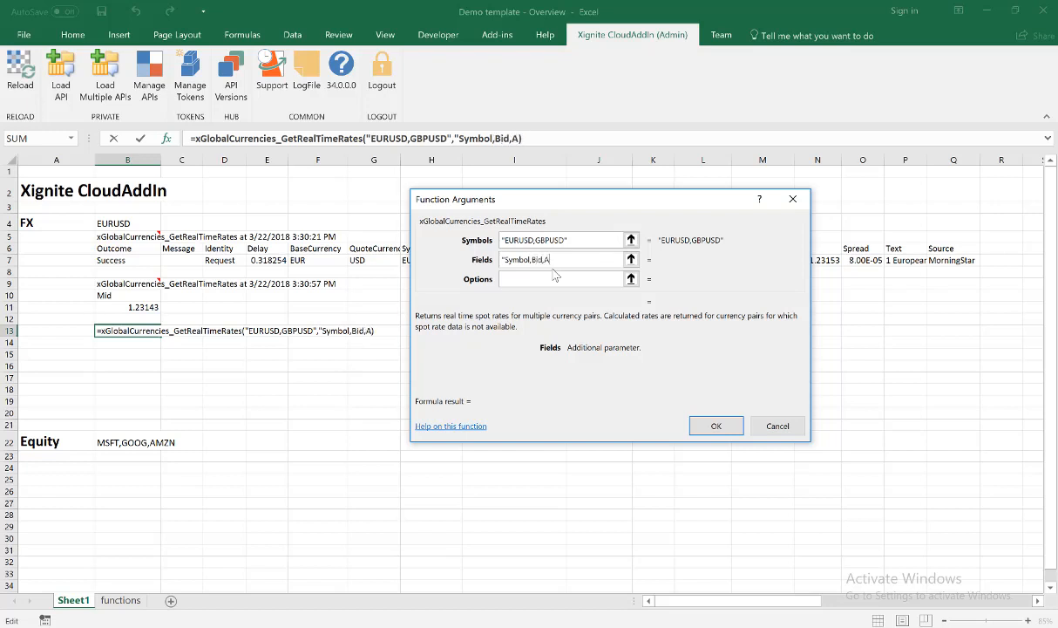
pyautogui.write('Mid')
pyautogui.press('Return')
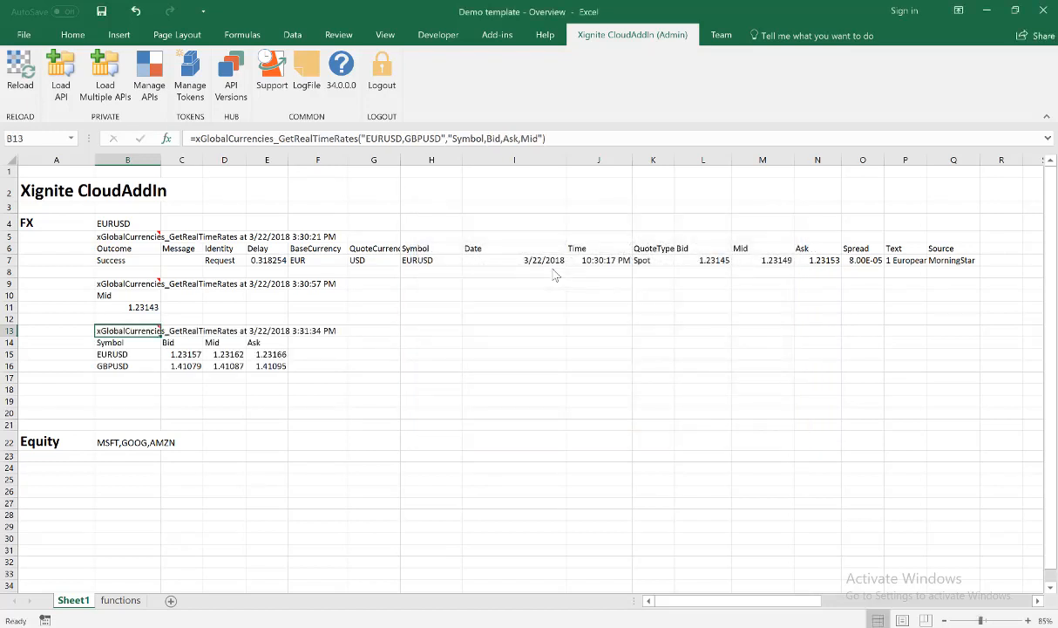
pyautogui.click(139, 354)
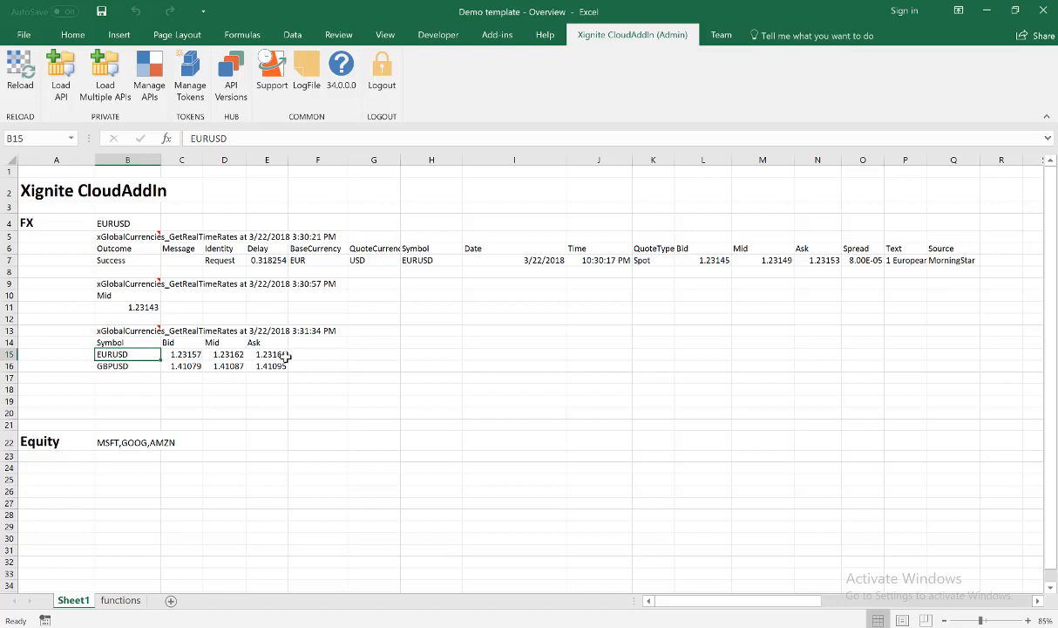
# Step: Start an xGlobalQuotes_GetGlobalExtendedQuotes formula in cell B24 under the Equity symbols and open its function arguments
pyautogui.click(138, 468)
pyautogui.write('=')
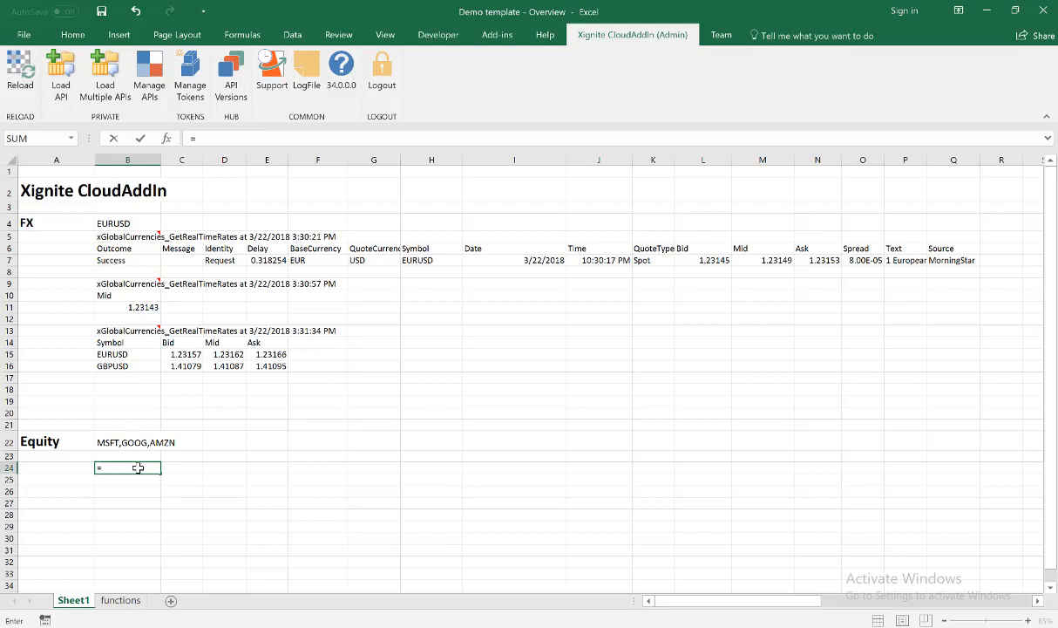
pyautogui.write('xGloba')
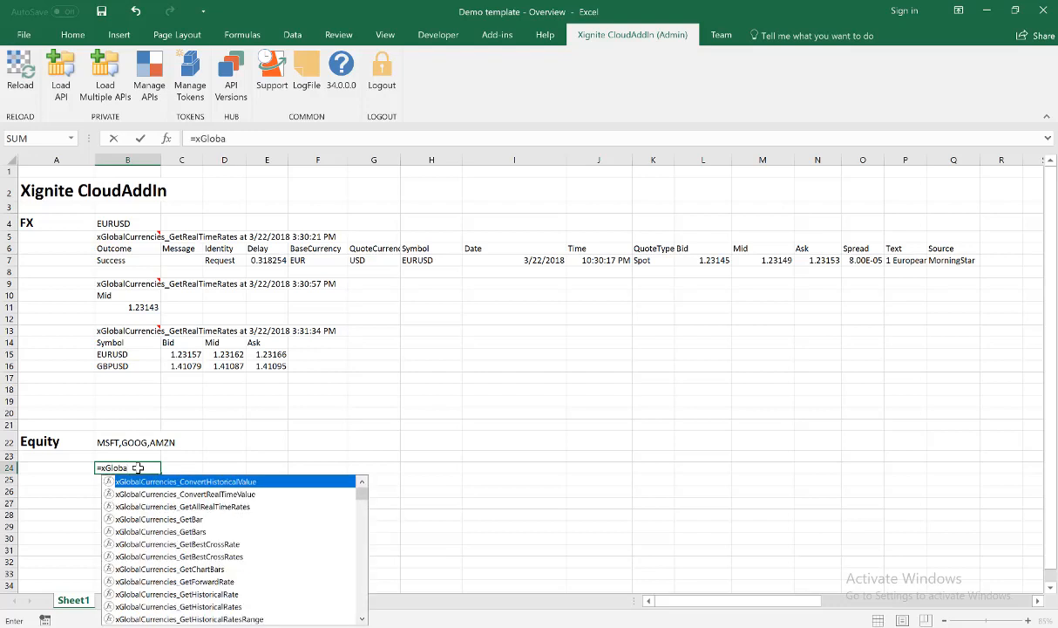
pyautogui.write('lQu')
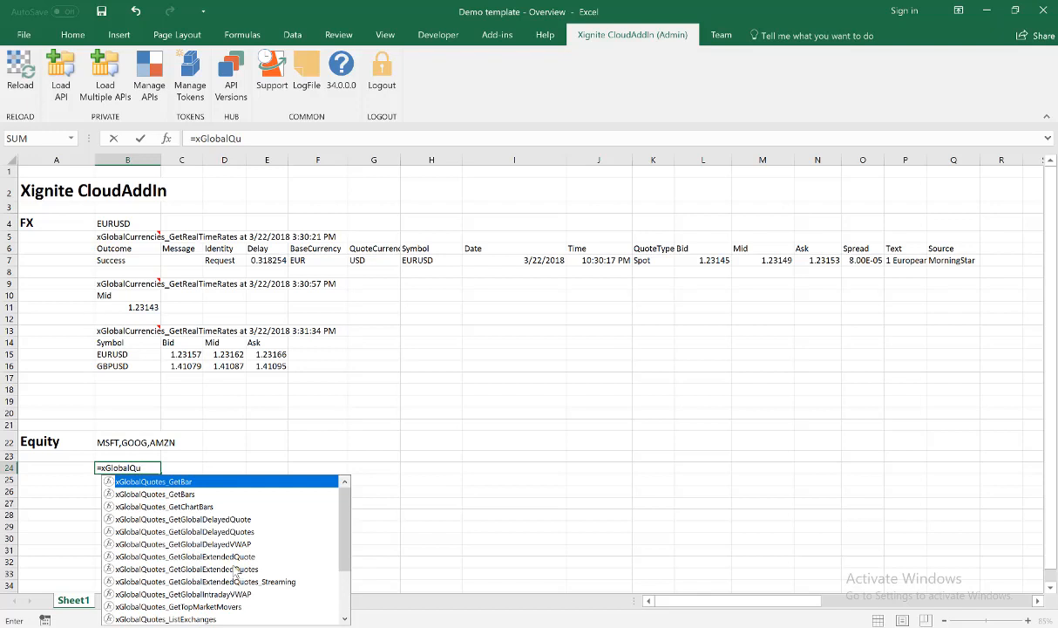
pyautogui.doubleClick(230, 567)
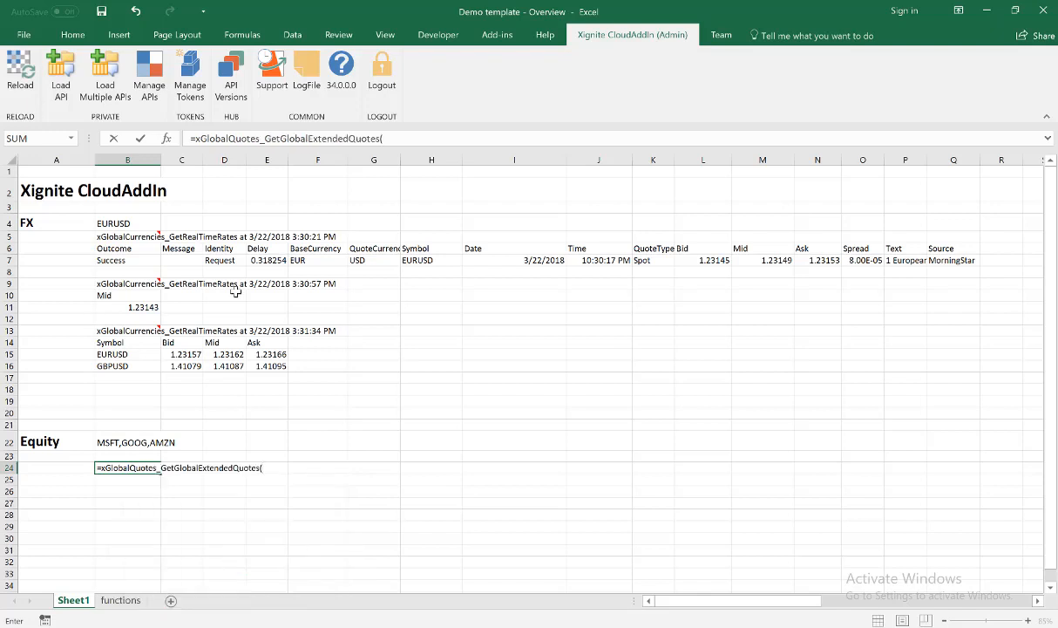
pyautogui.click(165, 137)
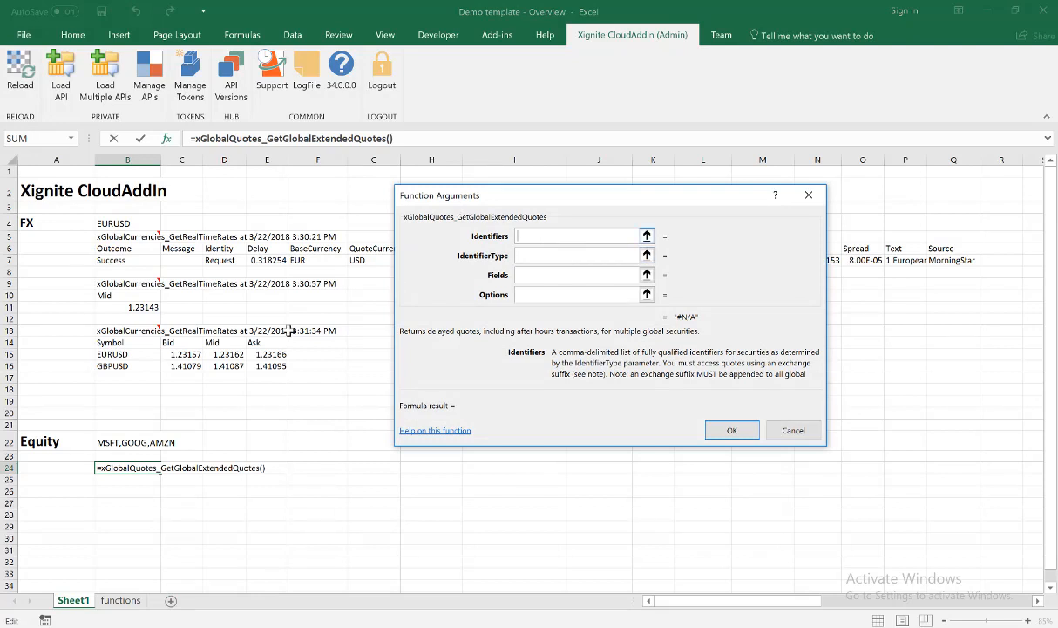
# Step: Complete the B24 formula with cell B22 as the Identifiers argument and "Symbol" as the IdentifierType
pyautogui.click(122, 442)
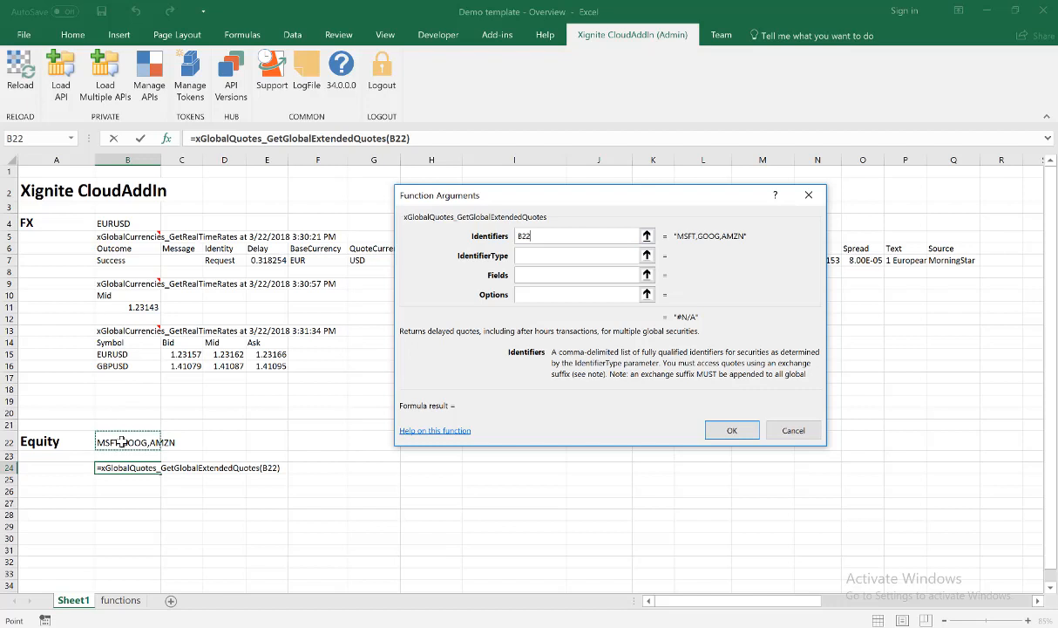
pyautogui.click(528, 257)
pyautogui.write('Symbol')
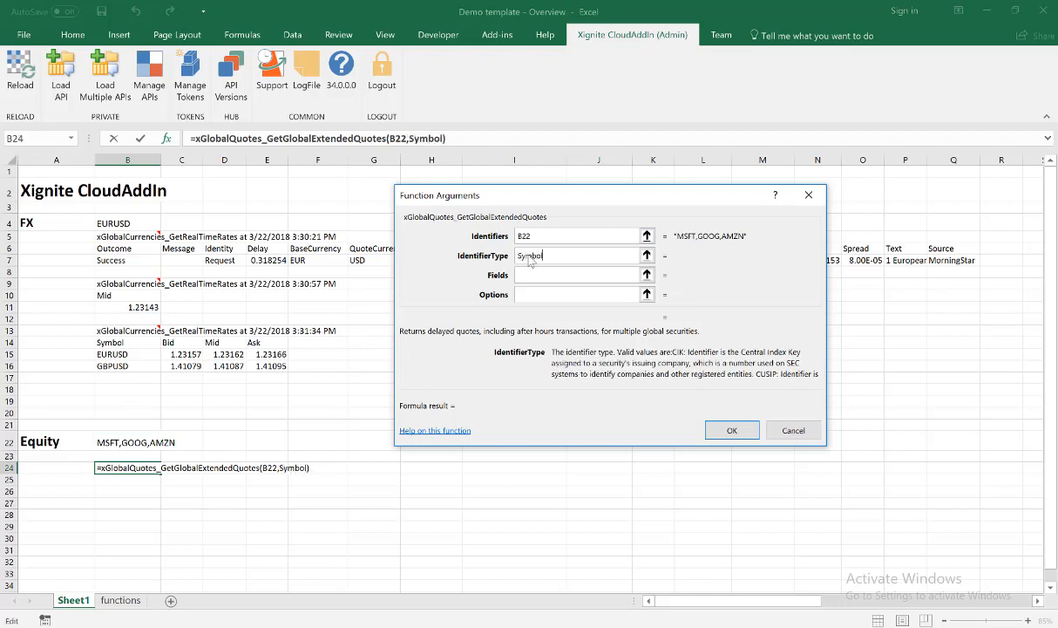
pyautogui.click(536, 277)
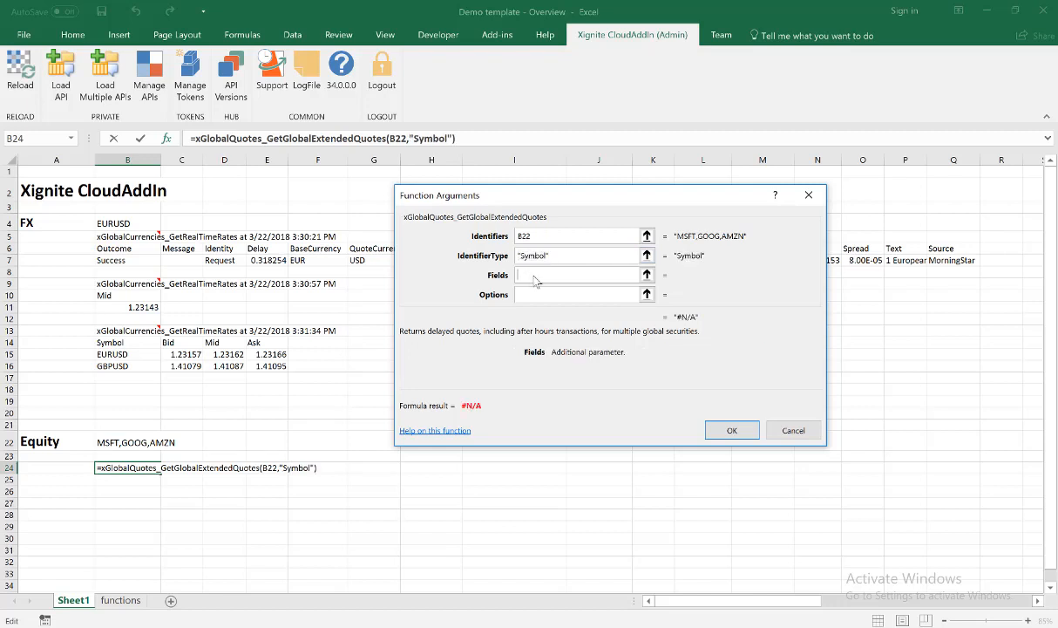
pyautogui.click(737, 431)
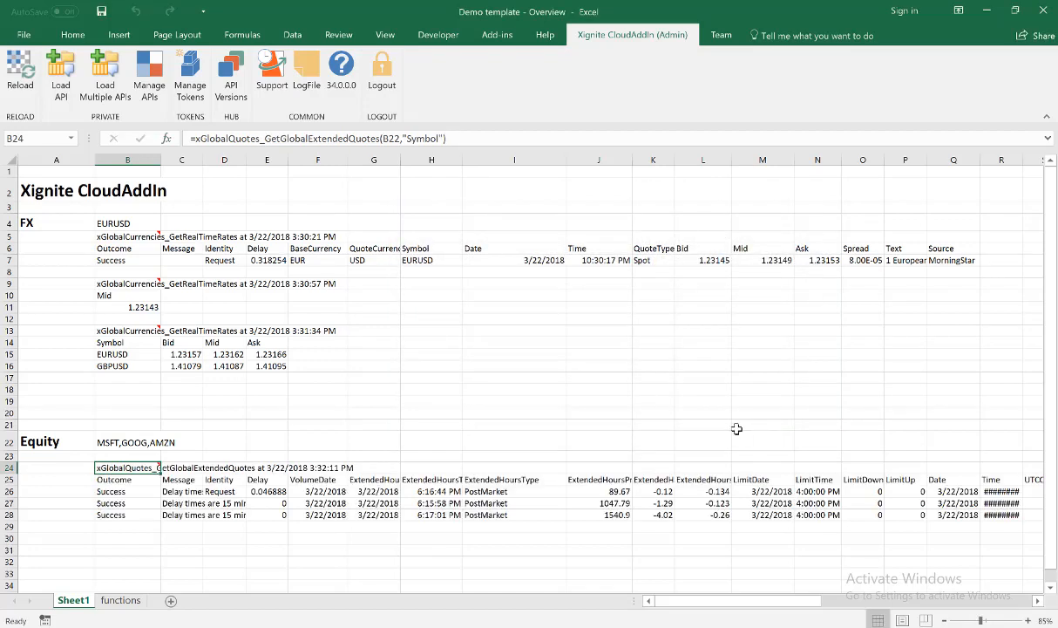
# Step: Begin an =xGlobalQuotes formula in cell B31, below the full equity quotes table
pyautogui.scroll(-1, 769, 515)
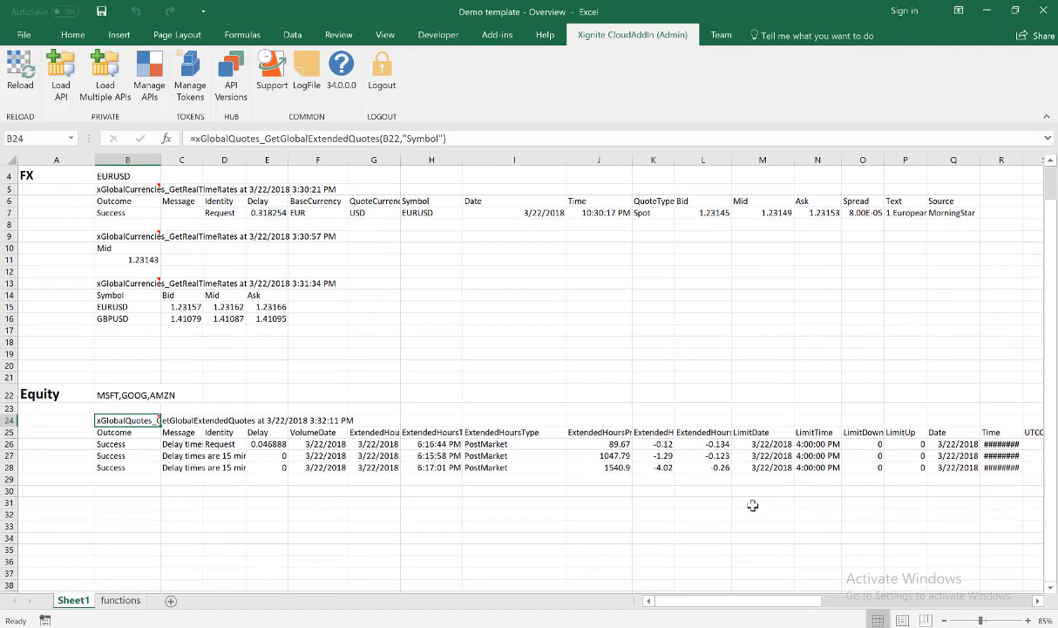
pyautogui.click(132, 497)
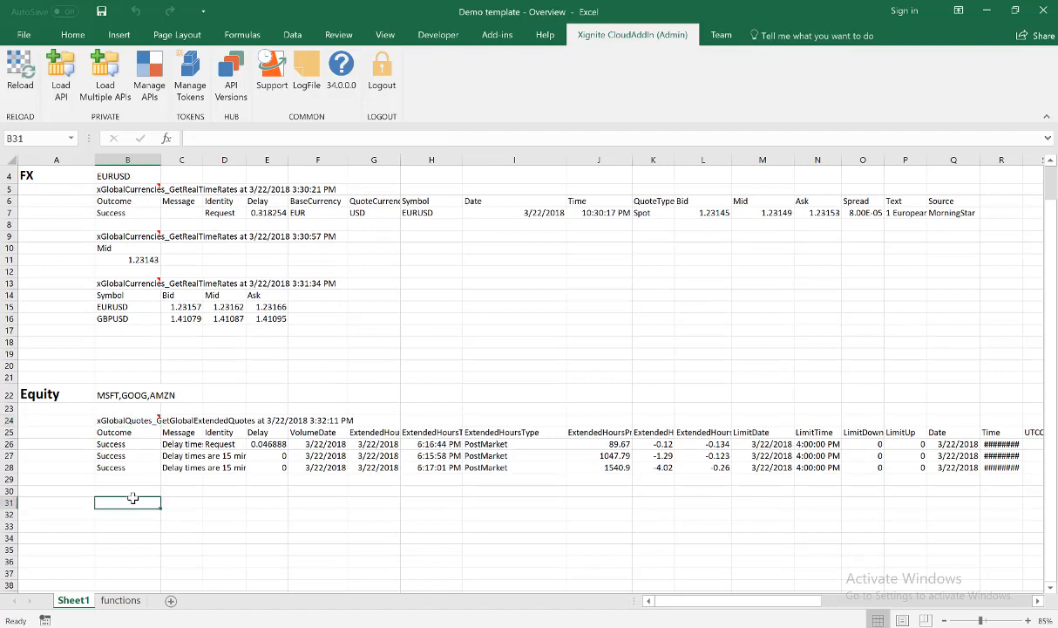
pyautogui.write('=x')
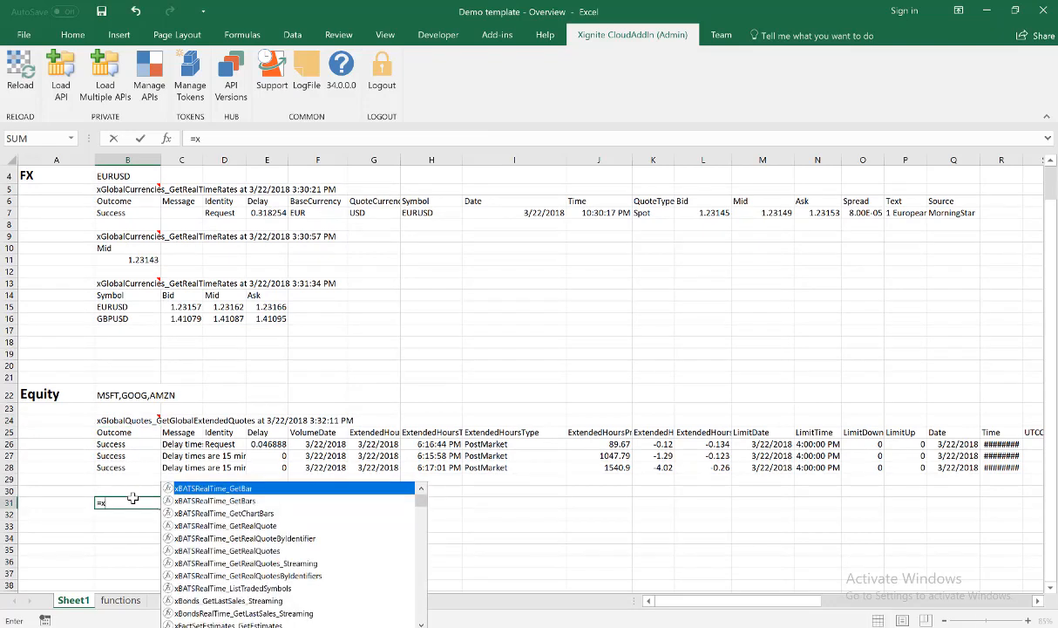
pyautogui.write('GlobalQuotes')
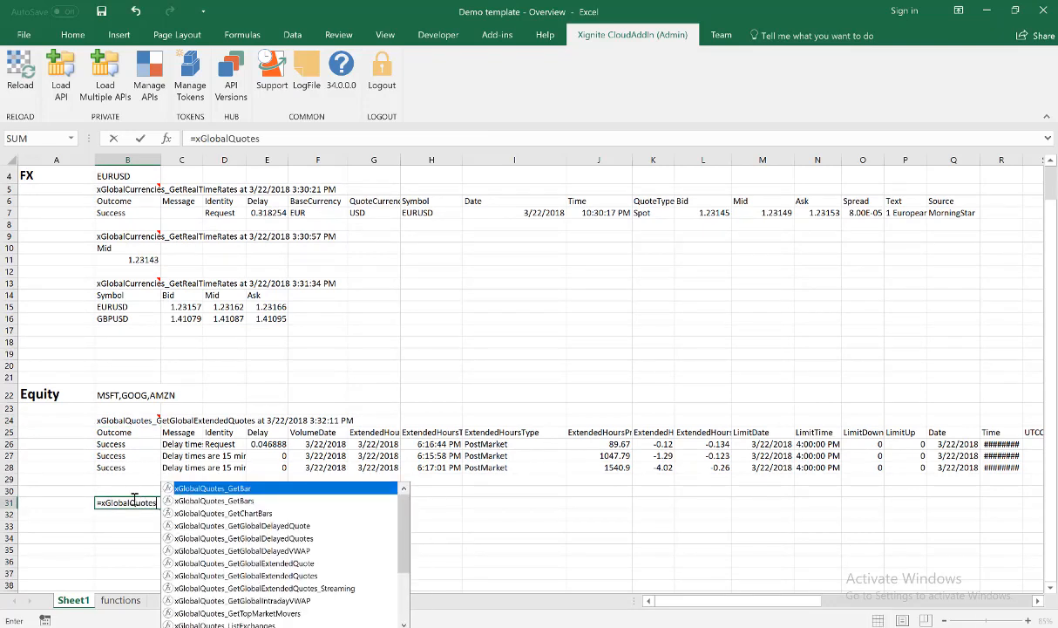
pyautogui.scroll(-1, 366, 575)
pyautogui.scroll(-1, 372, 582)
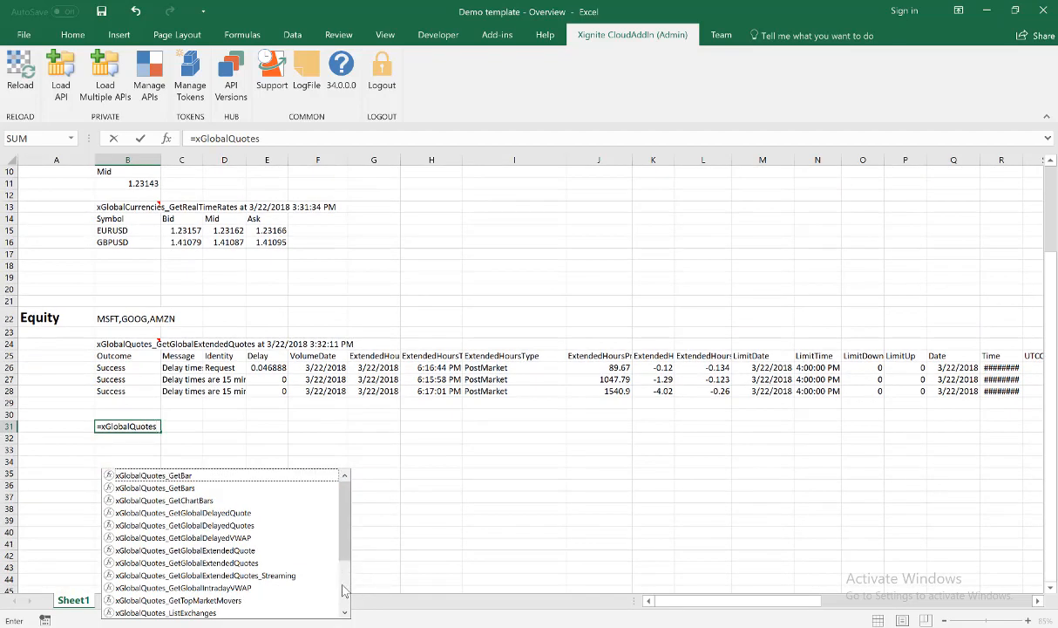
pyautogui.press('Tab')
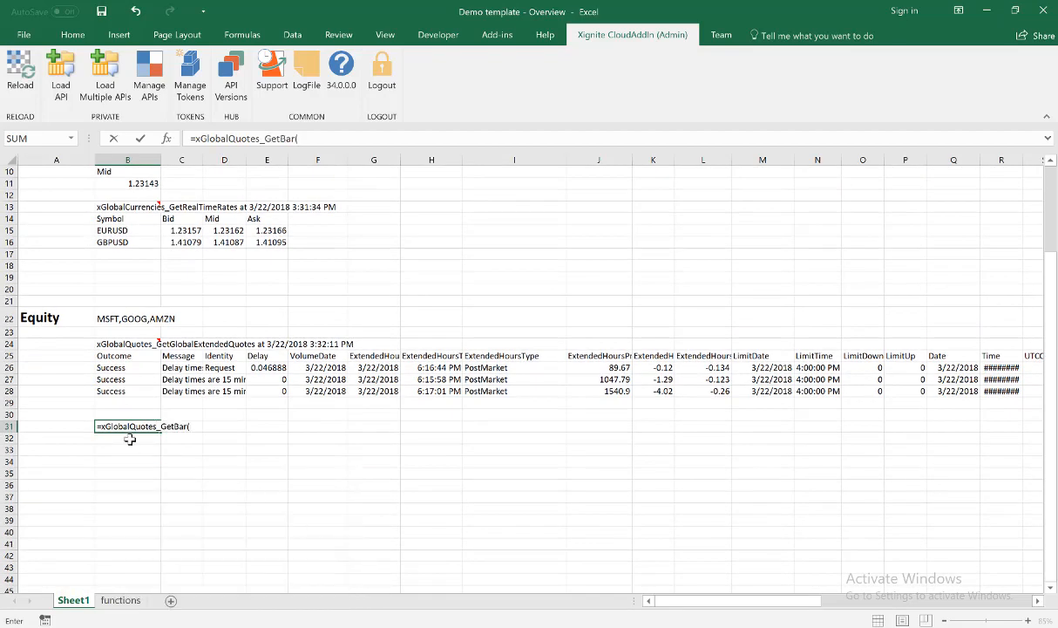
pyautogui.moveTo(163, 425); pyautogui.dragTo(392, 437)
pyautogui.press('BackSpace')
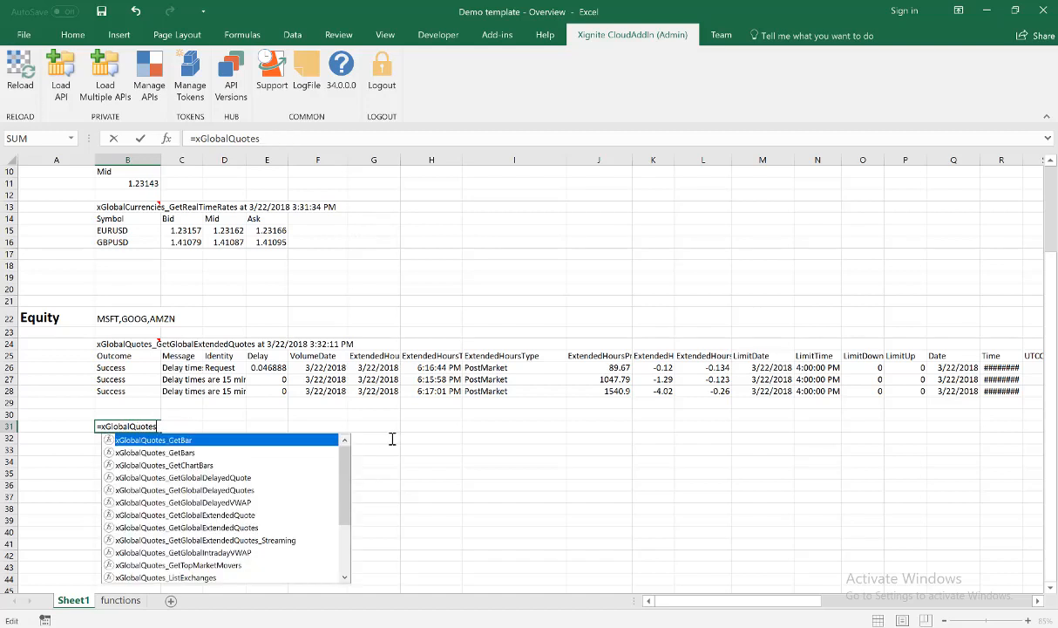
# Step: Complete the B31 function name as xGlobalQuotes_GetGlobalExtendedQuotes and open its function arguments
pyautogui.write('_GEt')
pyautogui.press('BackSpace')
pyautogui.press('BackSpace')
pyautogui.write('et')
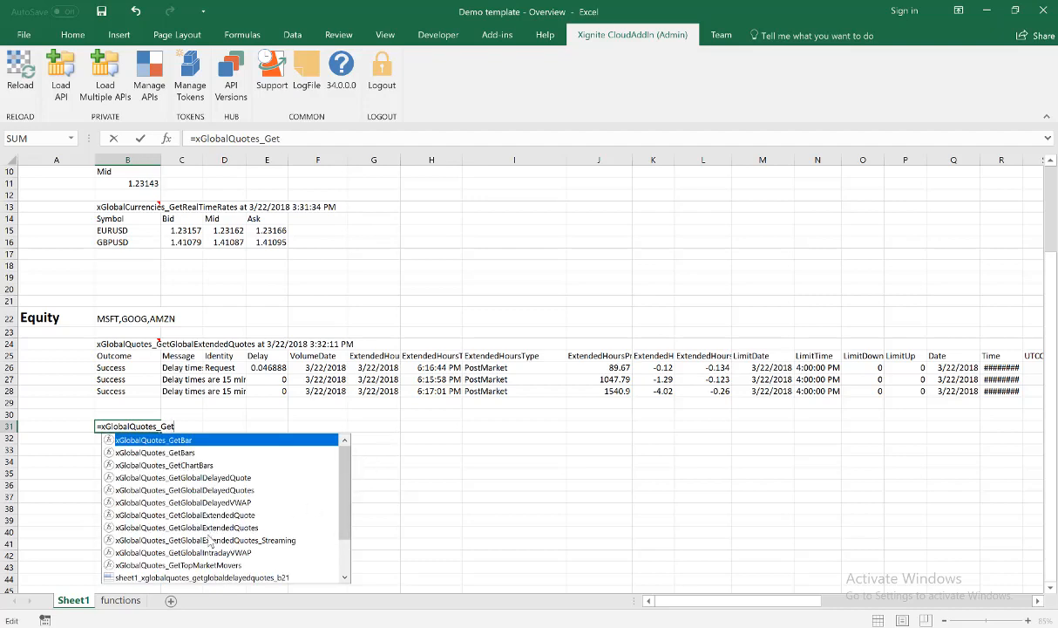
pyautogui.doubleClick(209, 530)
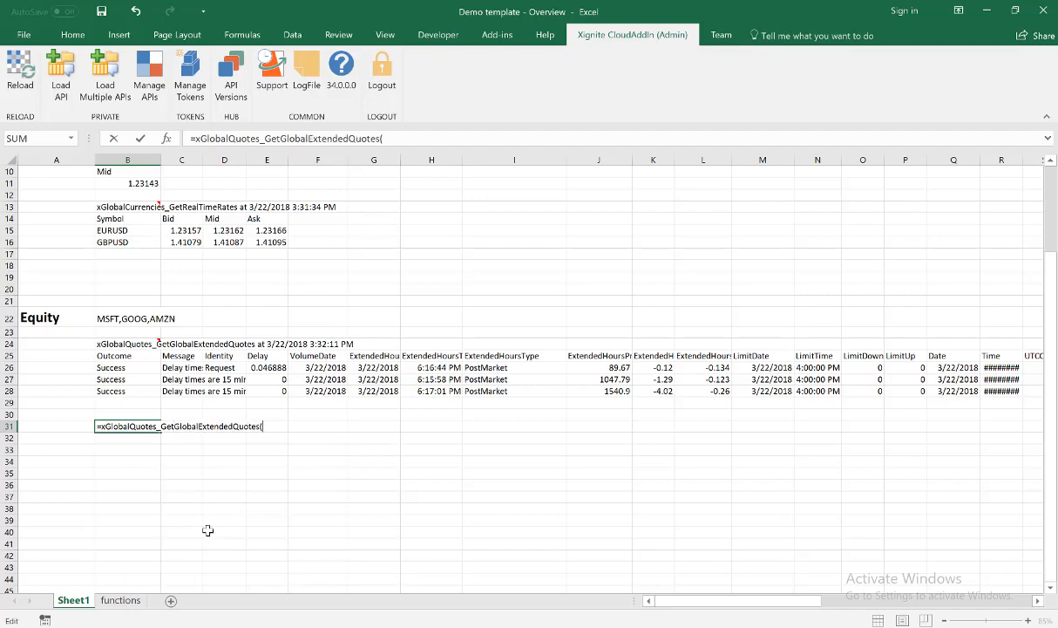
pyautogui.click(165, 139)
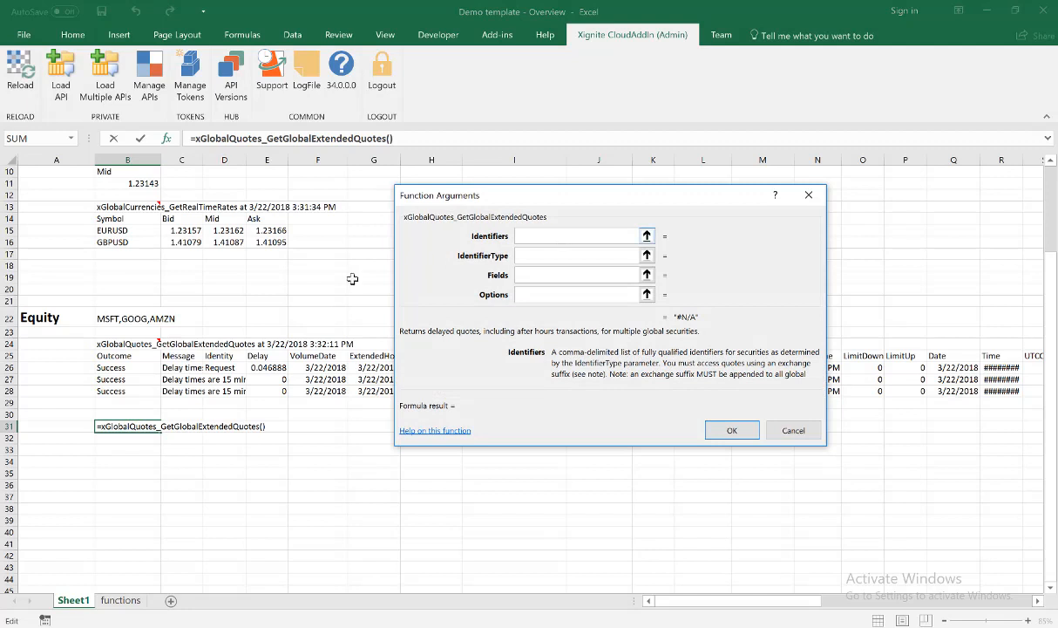
# Step: Set the B31 function's Identifiers argument to cell B22 and its IdentifierType to Symbol
pyautogui.click(123, 320)
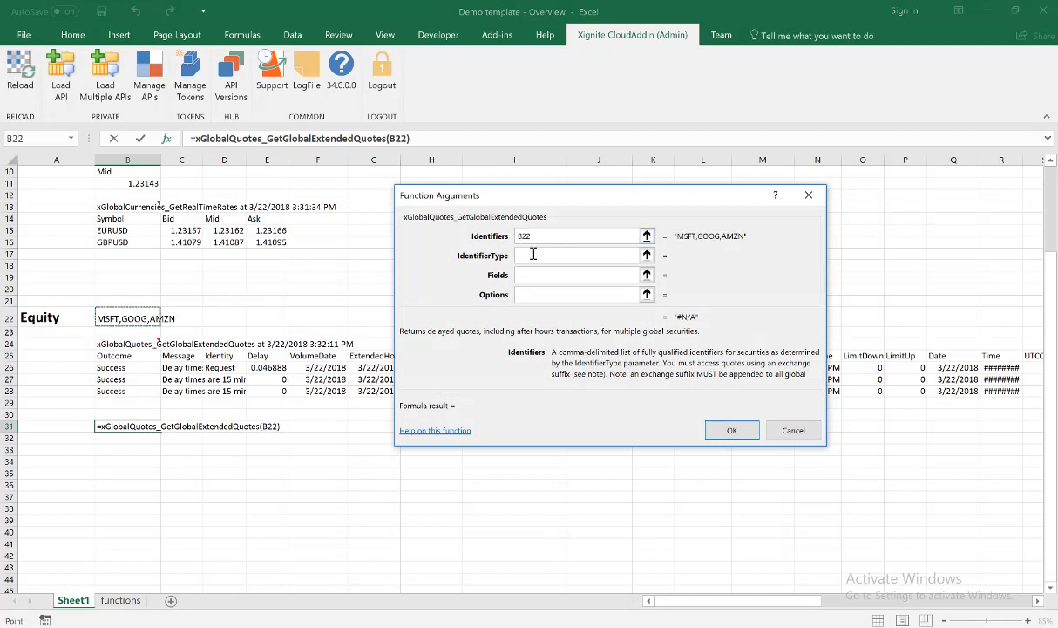
pyautogui.click(600, 255)
pyautogui.write('Symbol')
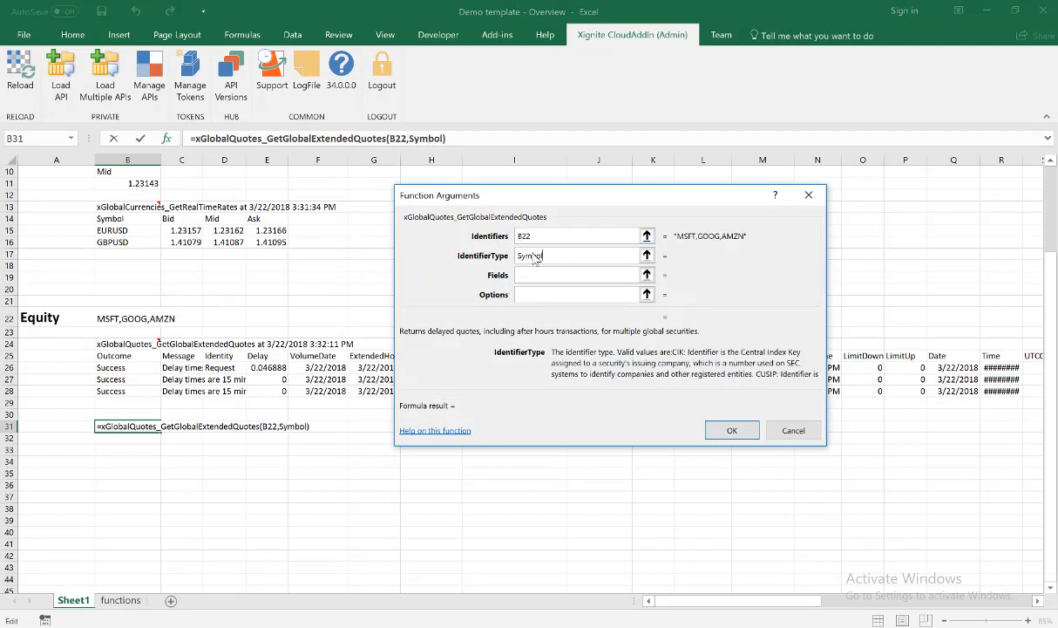
# Step: Set the Fields argument of the B31 function to "Security.Symbol,last,volume" and insert the formula
pyautogui.click(574, 276)
pyautogui.write('"Securi')
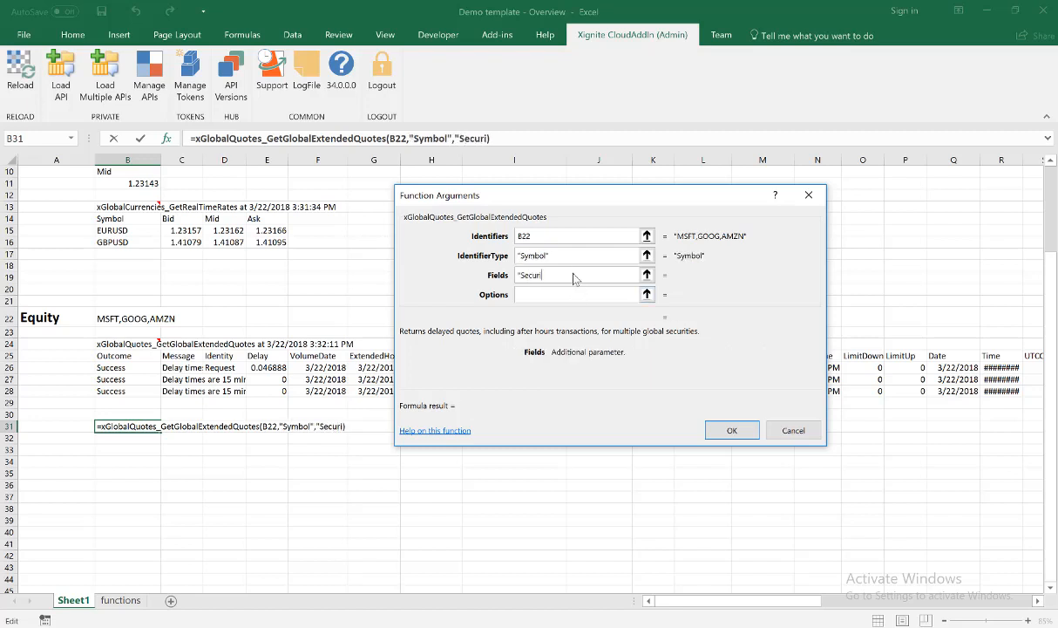
pyautogui.write('ty.Symbol')
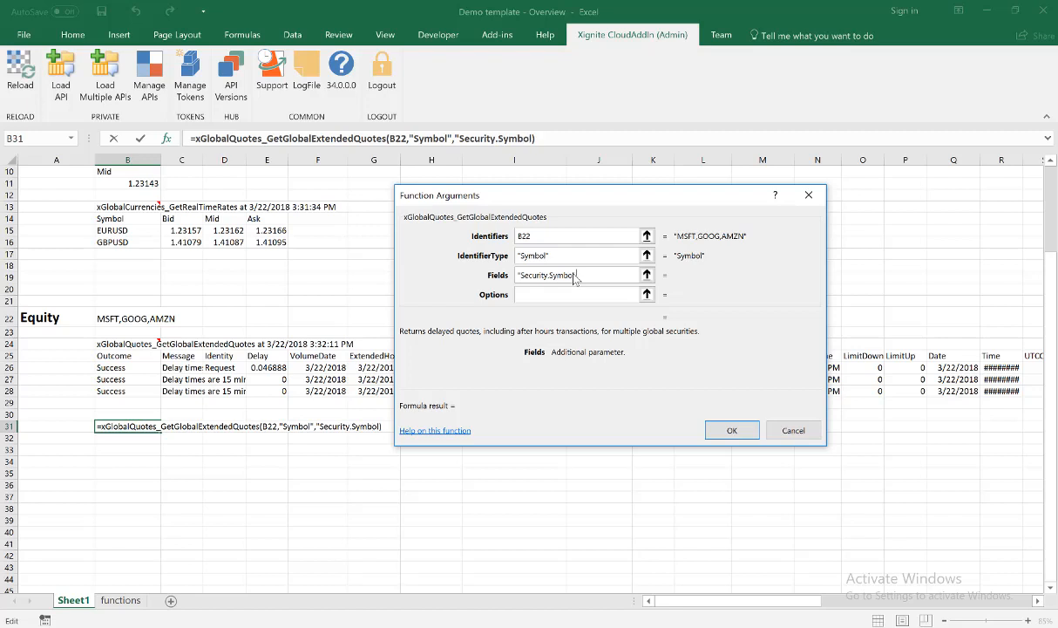
pyautogui.write(',last,volume"')
pyautogui.press('Return')
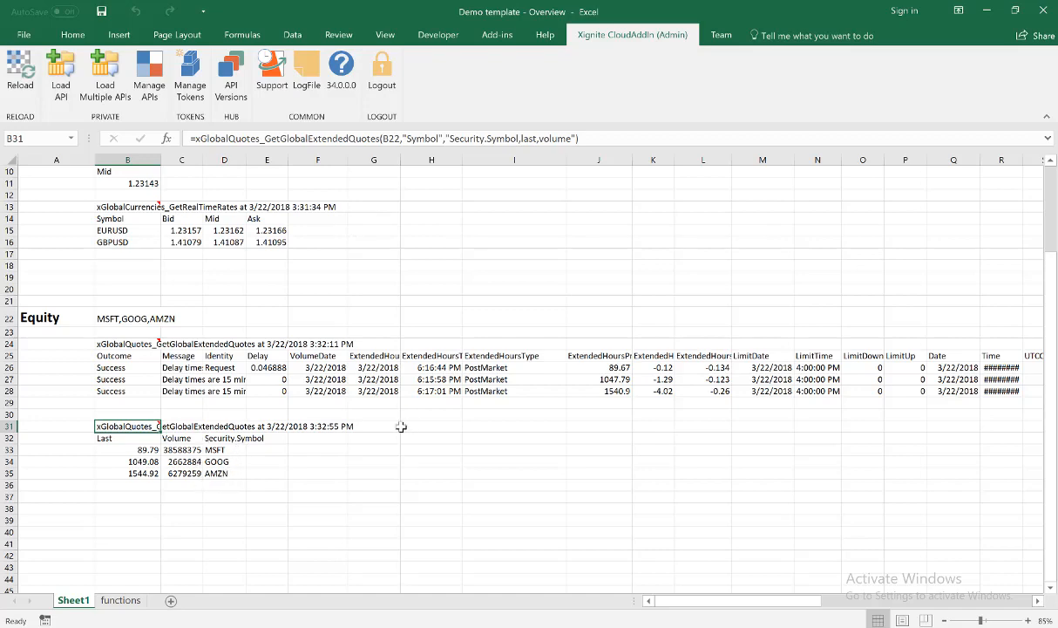
# Step: Start an xGlobalCurrencies_GetRealTimeRates_Streaming formula in cell B38, below the last equity results, and open its function arguments
pyautogui.scroll(2, 401, 426)
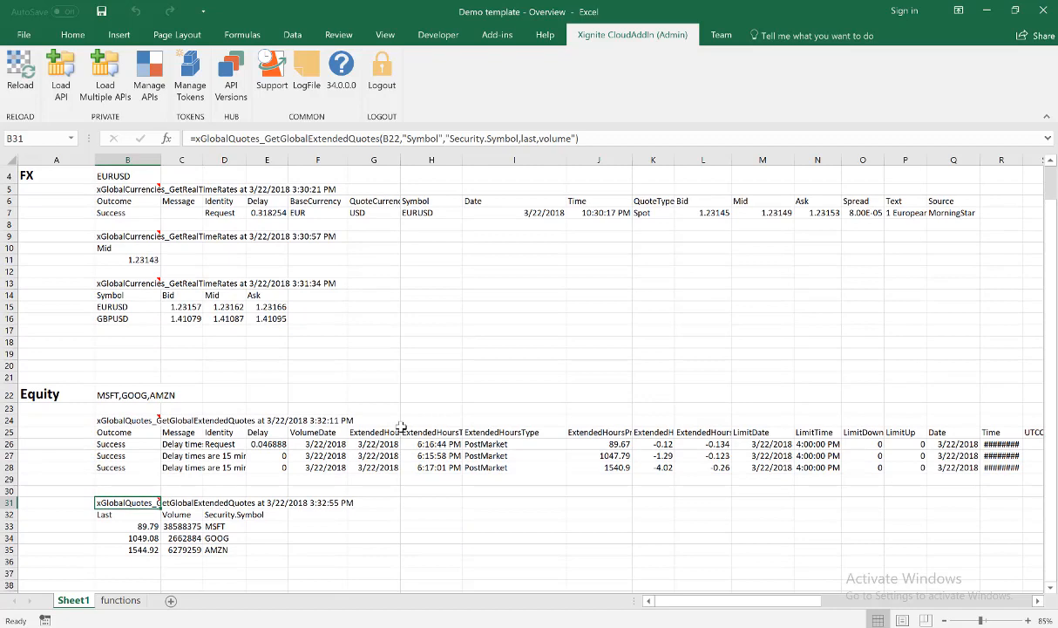
pyautogui.scroll(-2, 401, 426)
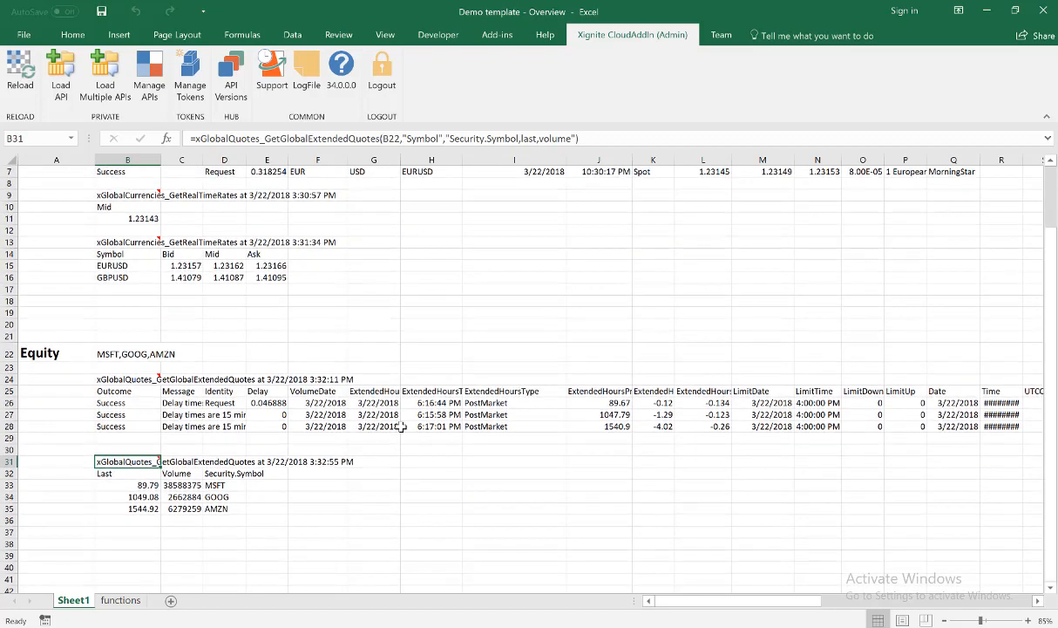
pyautogui.click(140, 507)
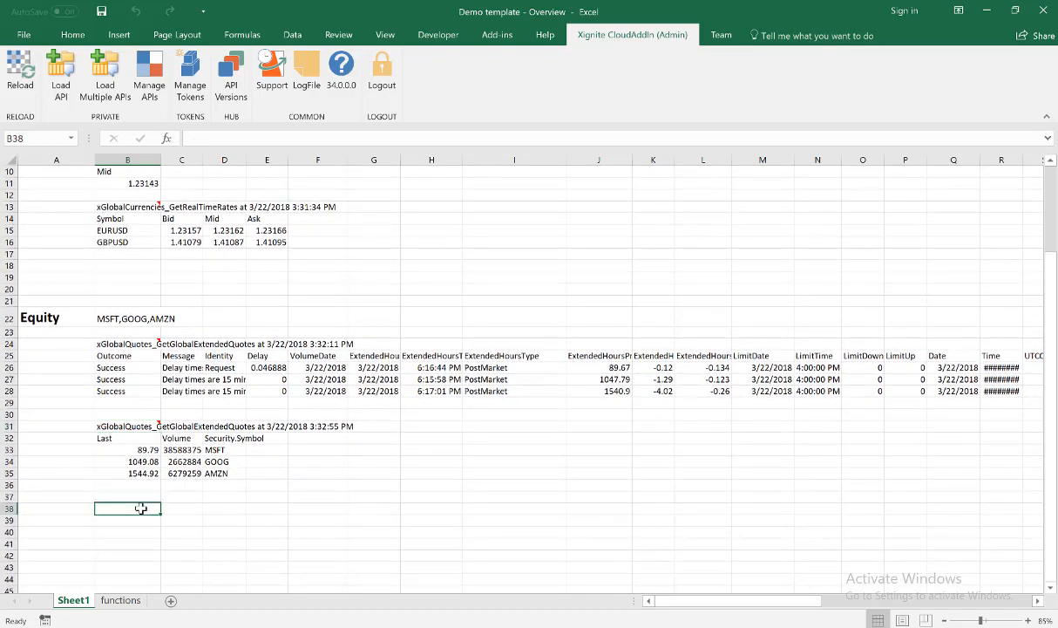
pyautogui.write('=')
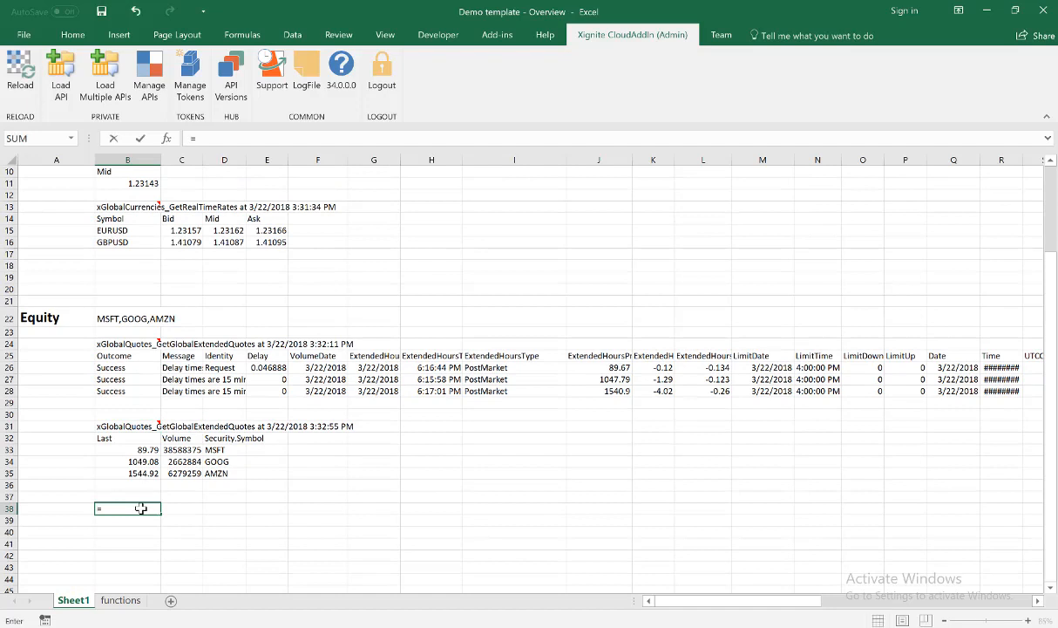
pyautogui.write('xGloba')
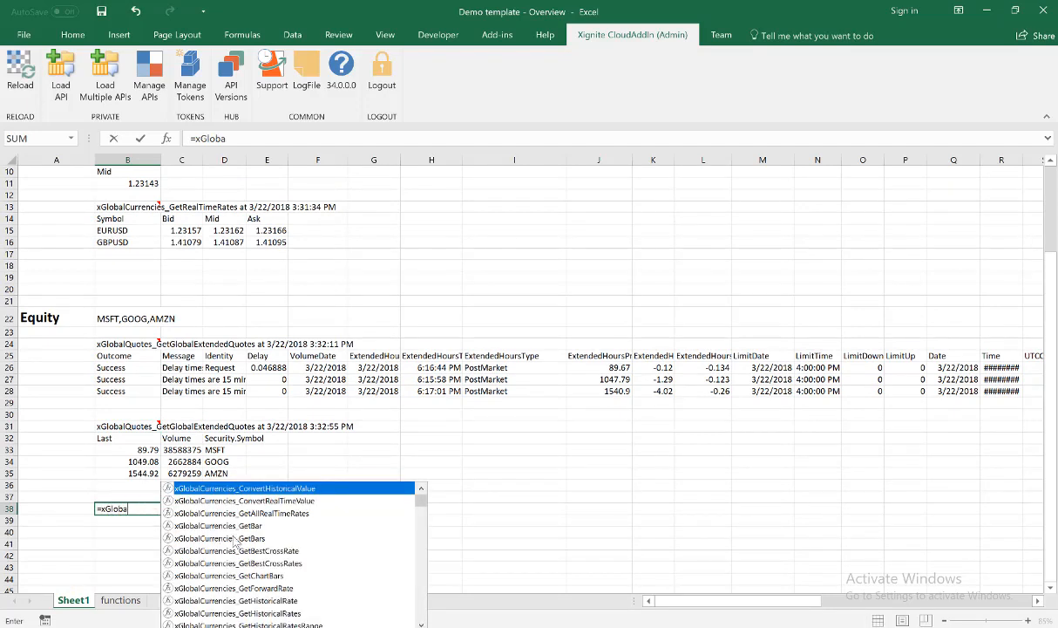
pyautogui.write('lc')
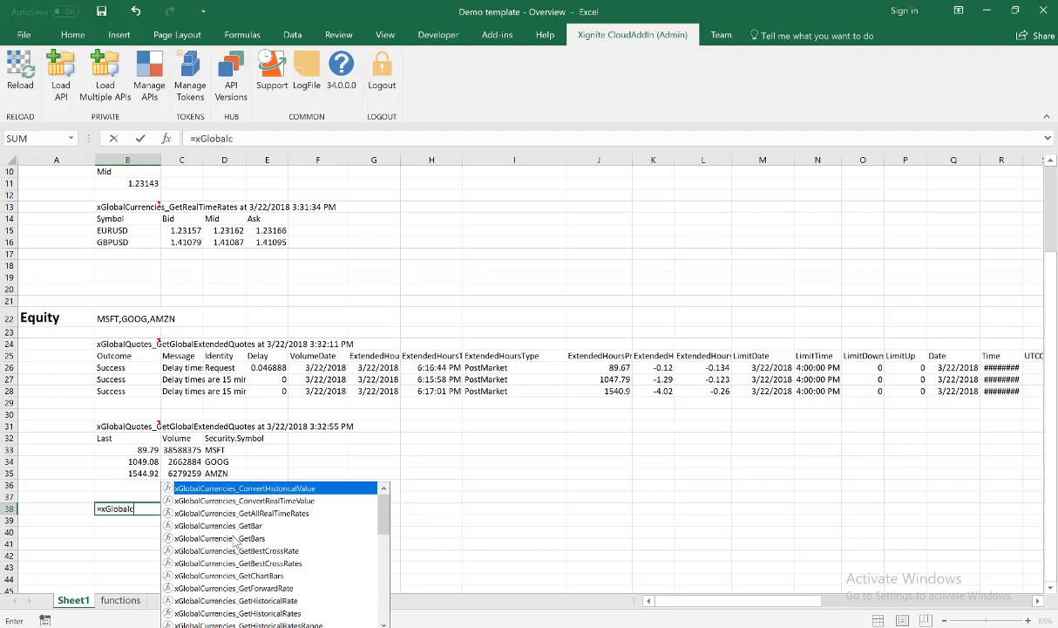
pyautogui.click(383, 624)
pyautogui.click(383, 624)
pyautogui.click(382, 624)
pyautogui.click(382, 624)
pyautogui.click(383, 624)
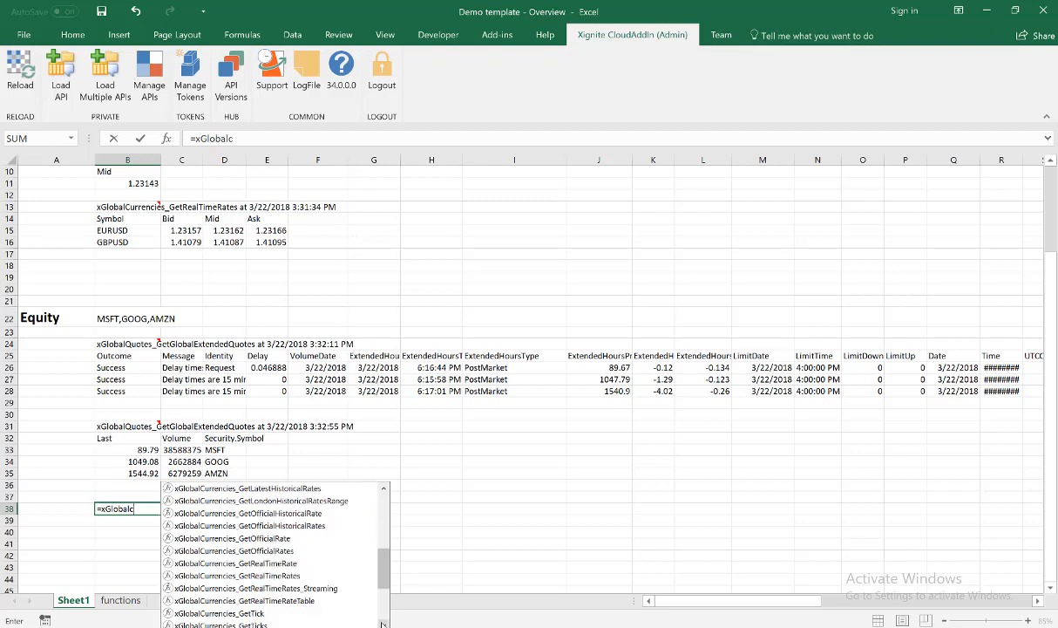
pyautogui.doubleClick(271, 589)
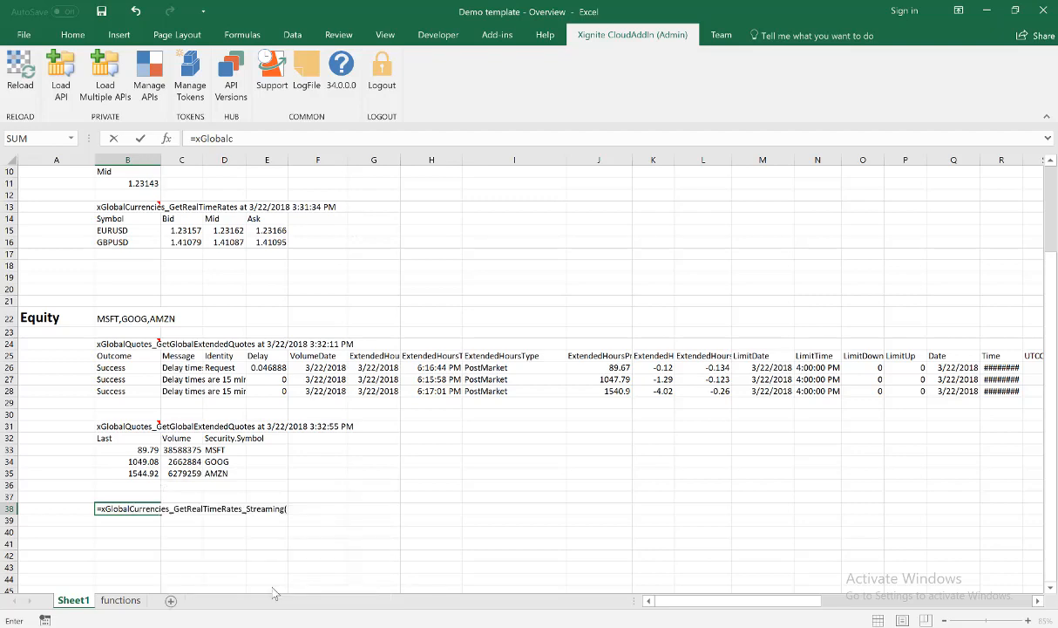
pyautogui.click(166, 138)
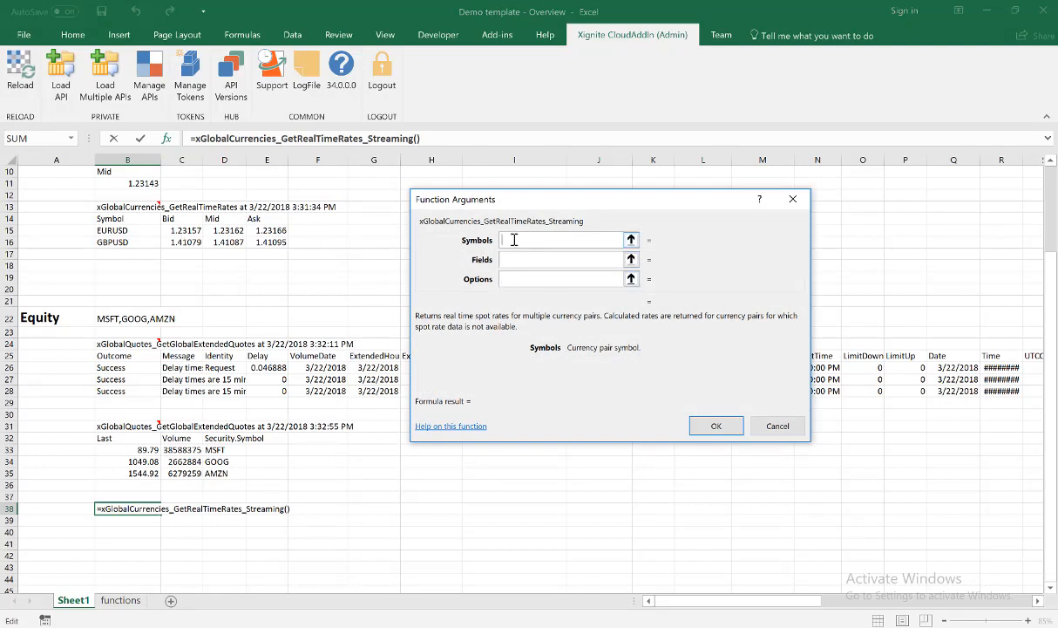
# Step: Set the Symbols argument of the B38 streaming function to "EURUSD" and insert the formula without any Fields
pyautogui.write('"EURUSD"')
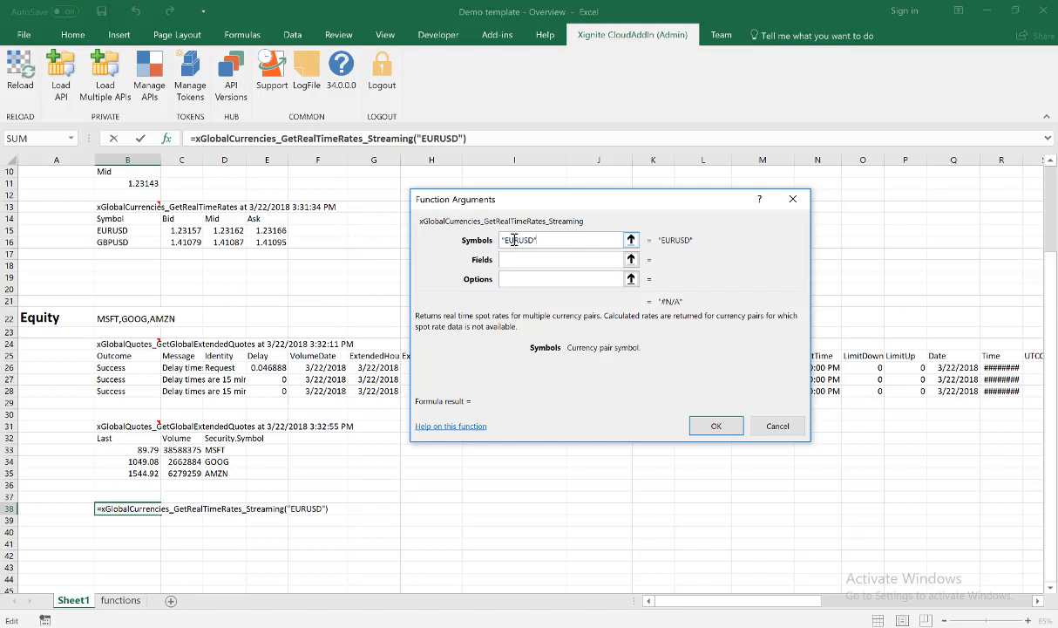
pyautogui.click(517, 261)
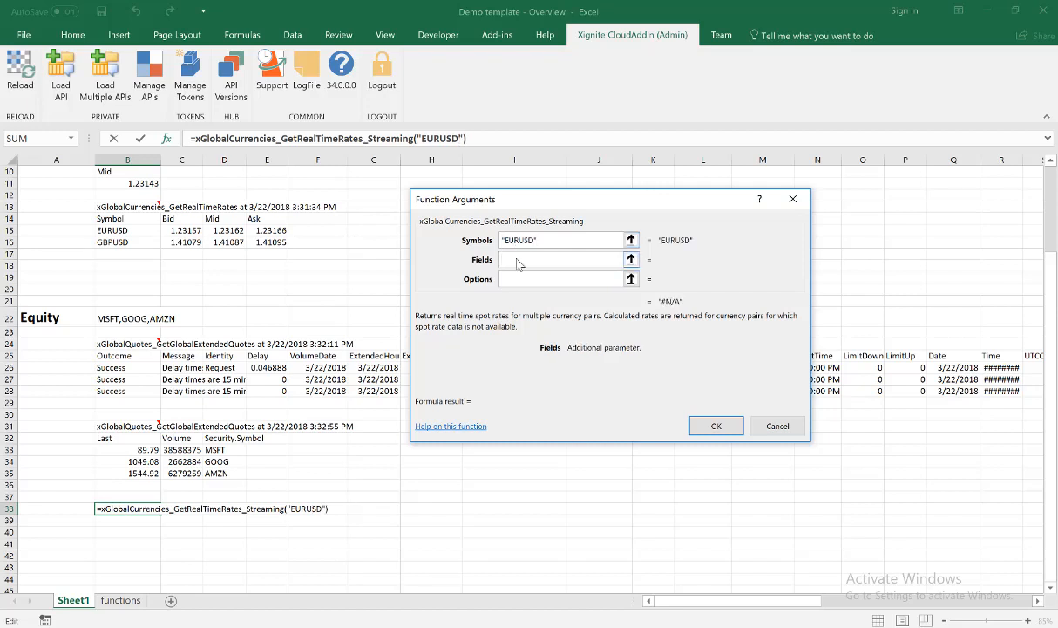
pyautogui.click(714, 424)
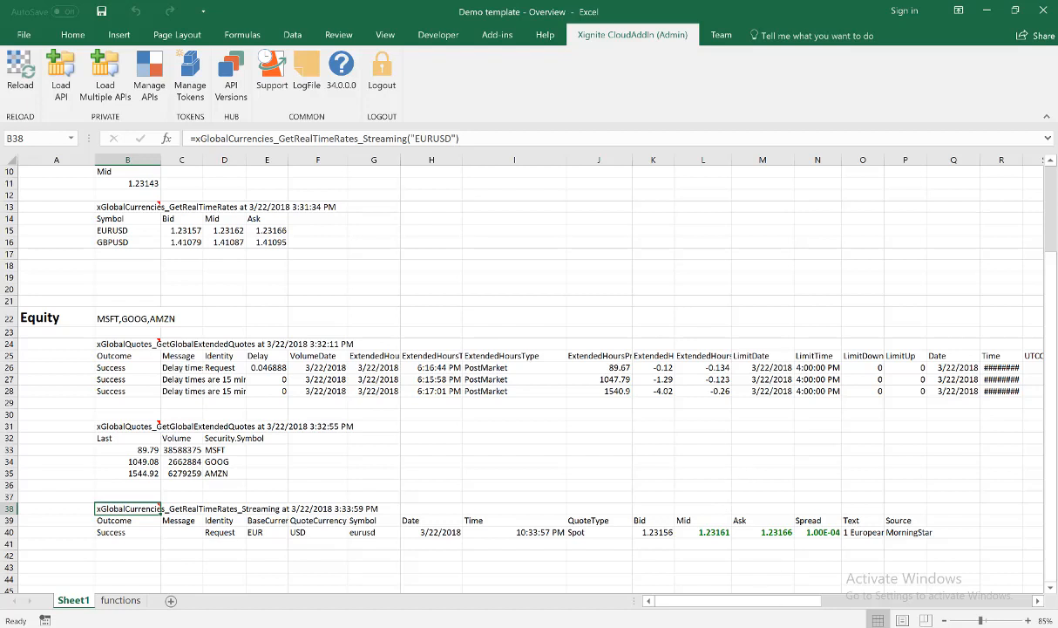
pyautogui.click(804, 626)
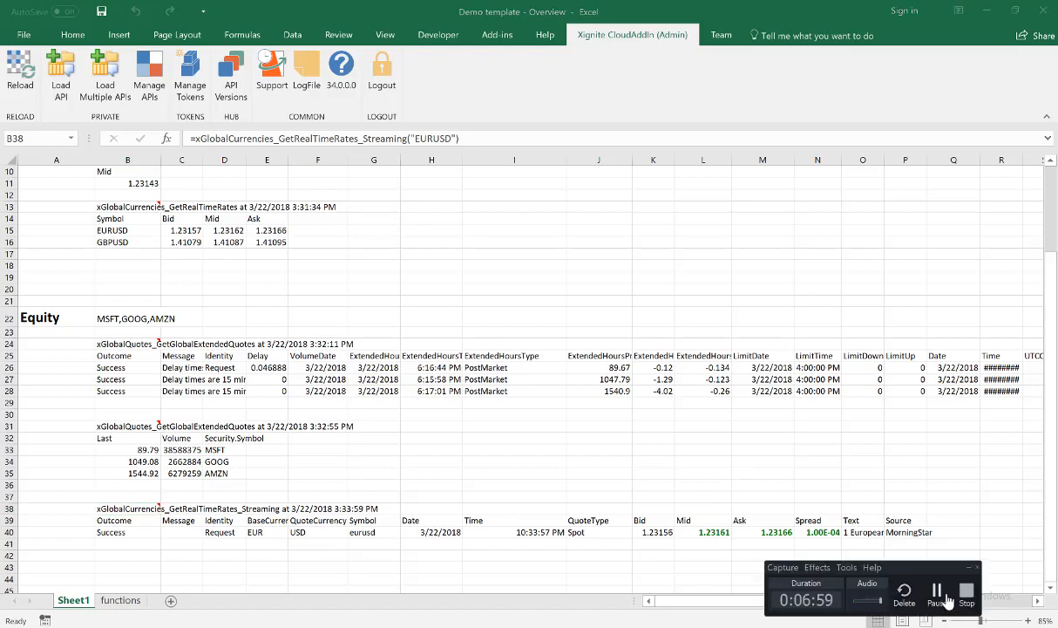